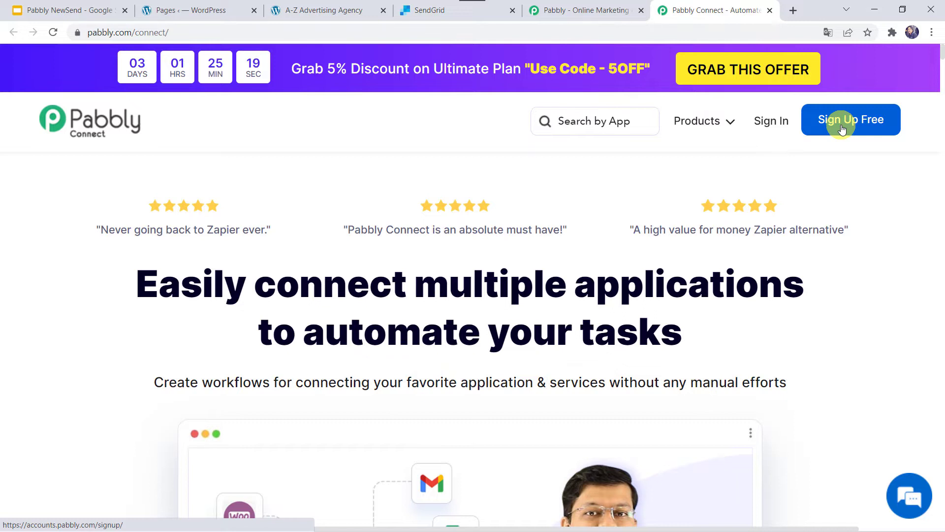
# Sign in to Pabbly and open Pabbly Connect from the apps list
pyautogui.click(774, 122)
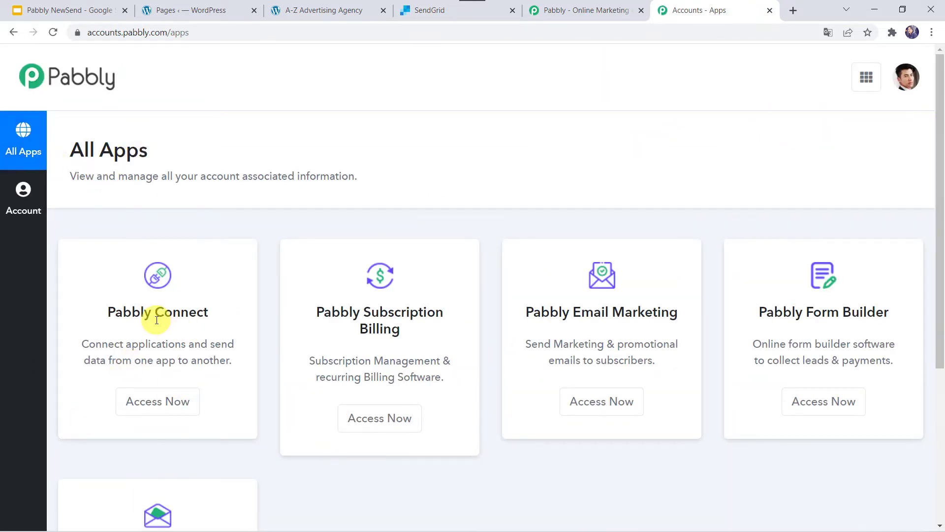
pyautogui.click(156, 411)
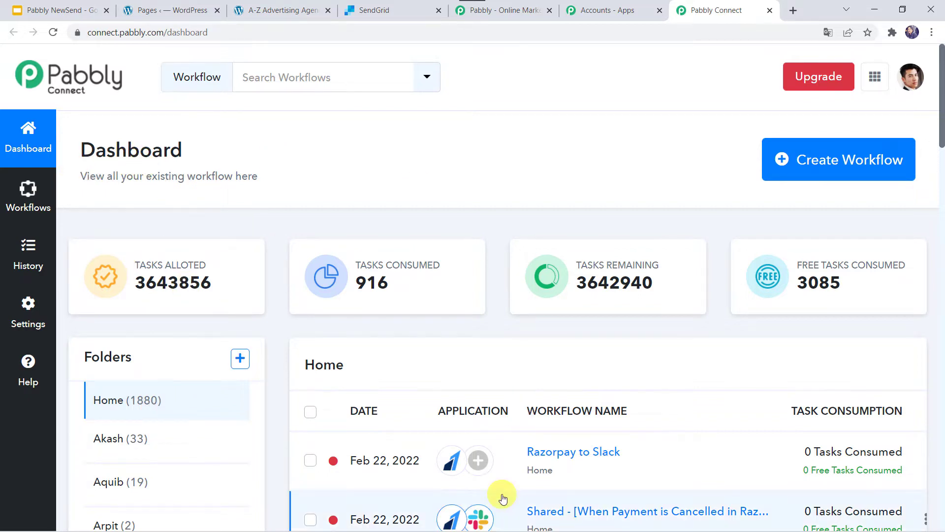
# Create a new workflow named 'Elementor Forms to SendGrid Integration'
pyautogui.scroll(-6, 499, 495)
pyautogui.scroll(6, 500, 494)
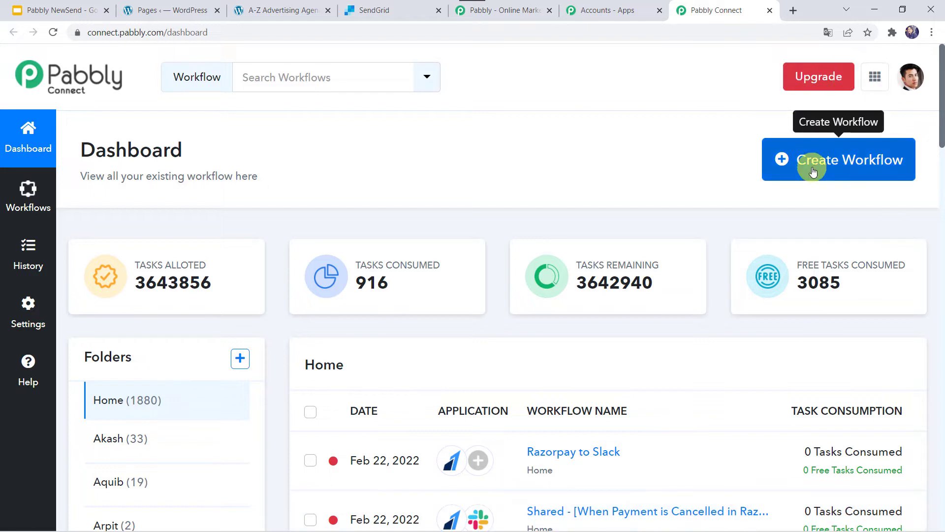
pyautogui.click(835, 170)
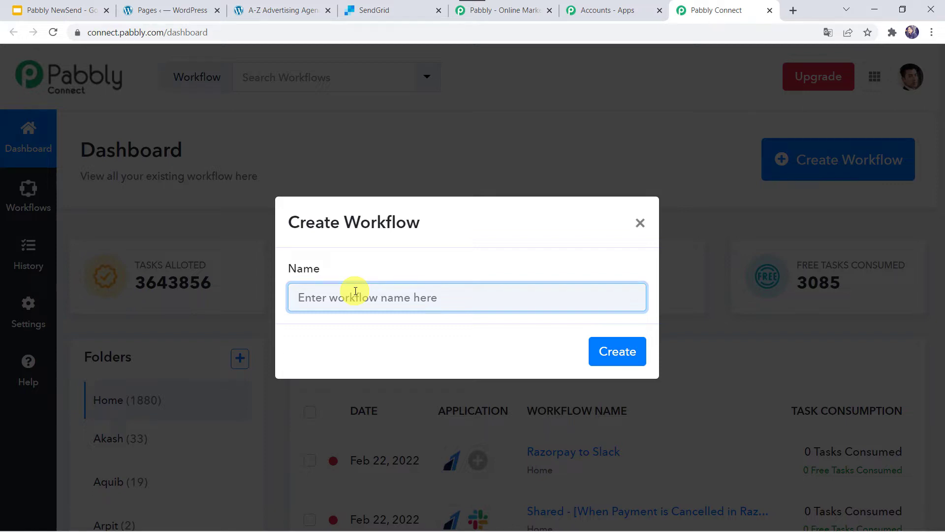
pyautogui.write('E')
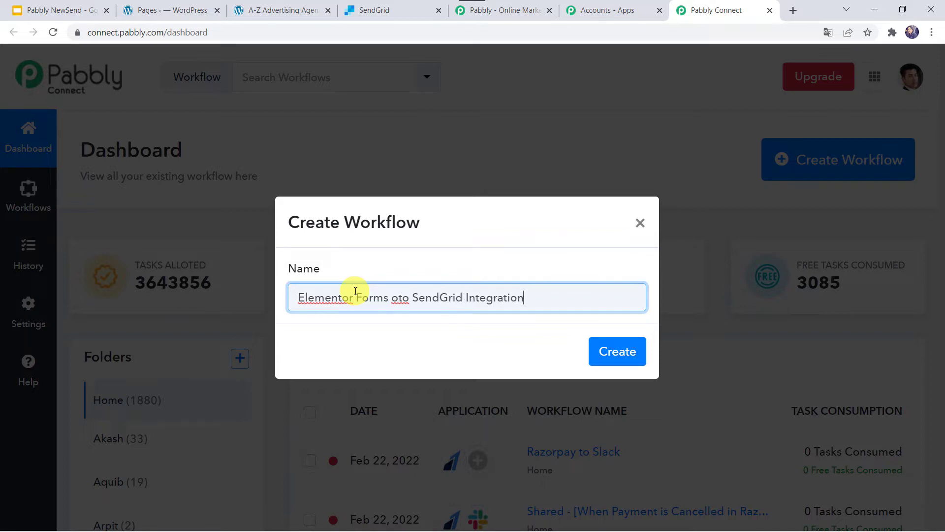
pyautogui.click(397, 297)
pyautogui.press('BackSpace')
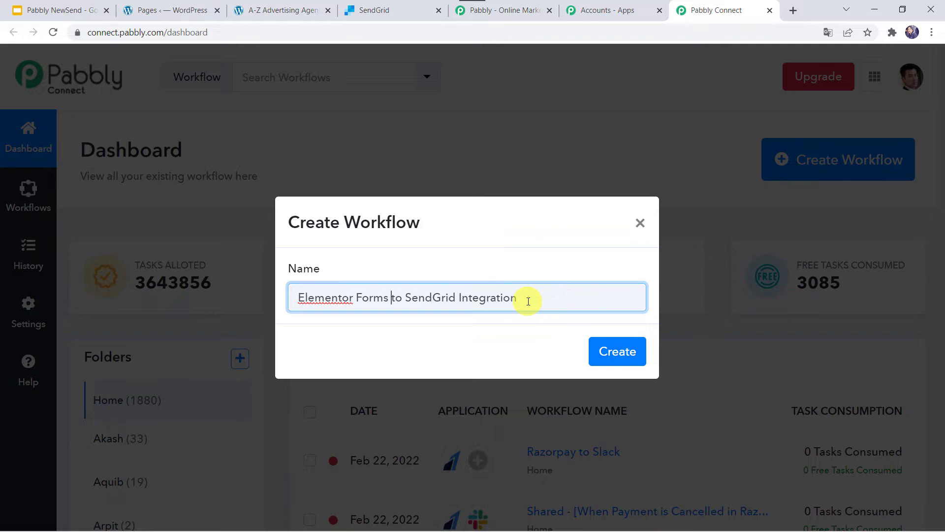
pyautogui.click(621, 355)
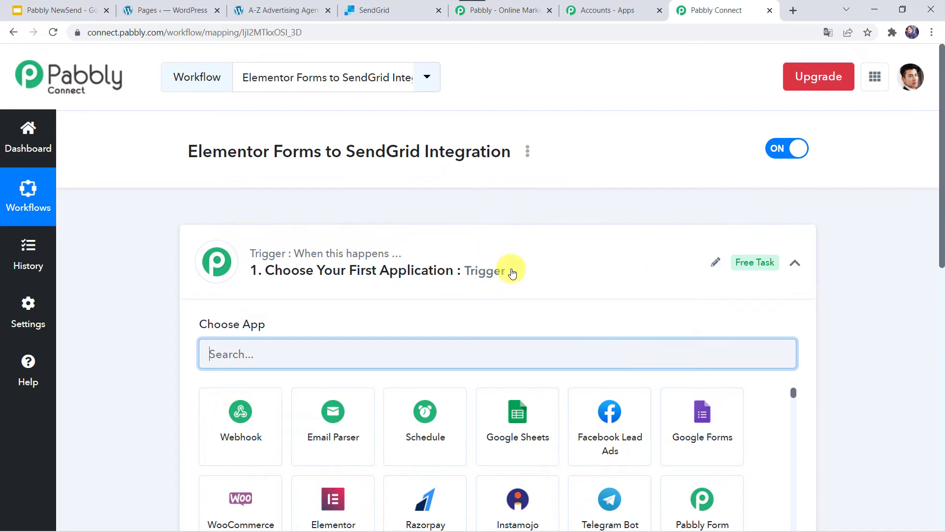
# Search for and choose Elementor as the workflow's trigger application
pyautogui.click(512, 273)
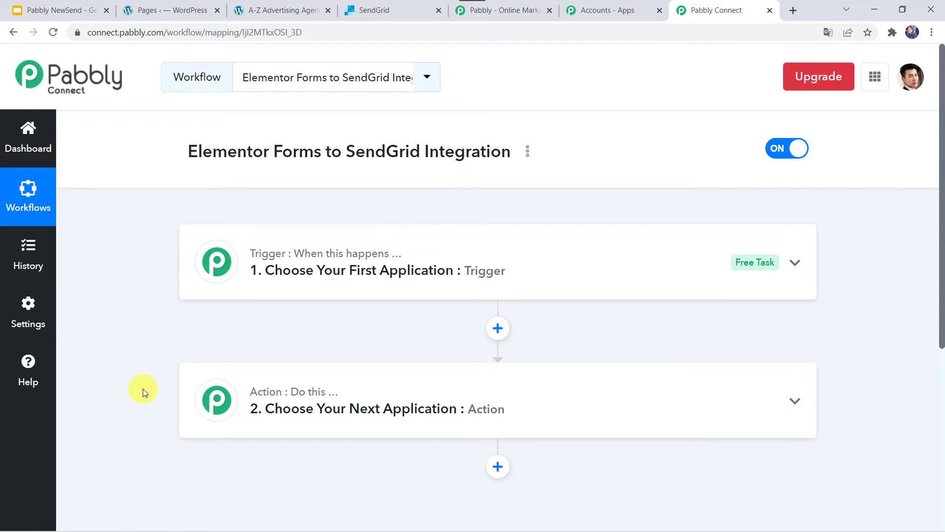
pyautogui.click(469, 272)
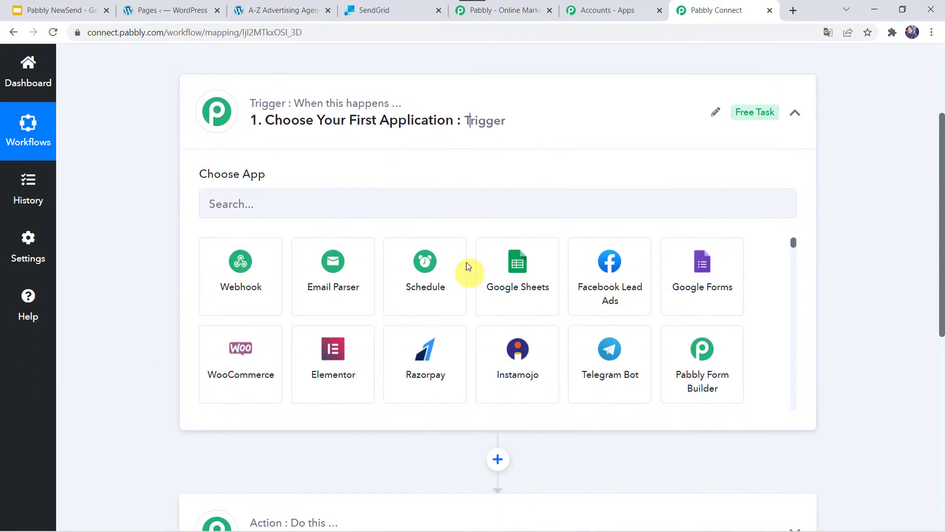
pyautogui.click(250, 203)
pyautogui.write('Ele')
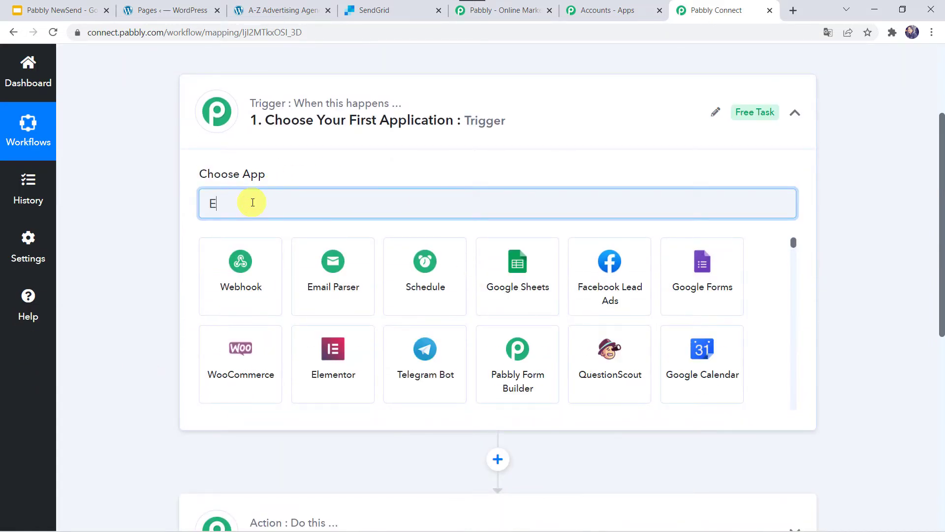
pyautogui.click(242, 287)
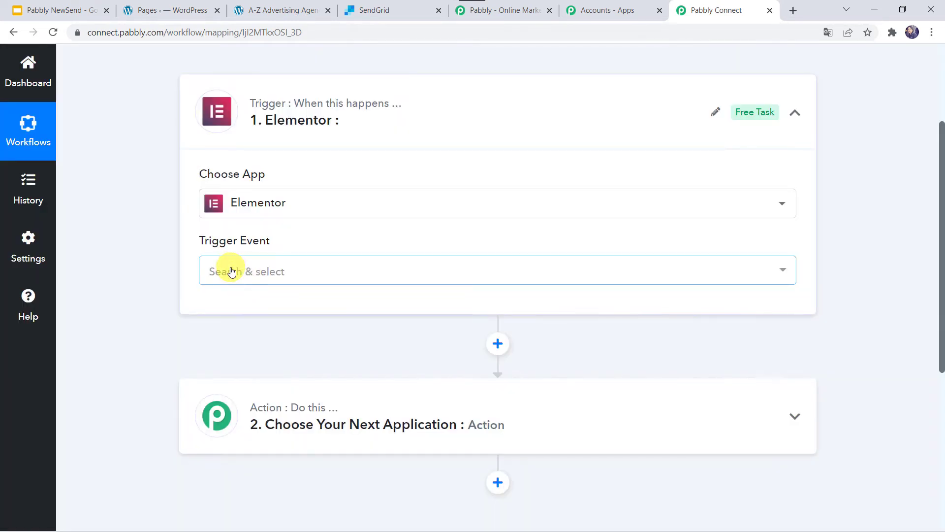
# Set the trigger event to New Form Submission and copy the generated webhook URL
pyautogui.click(232, 271)
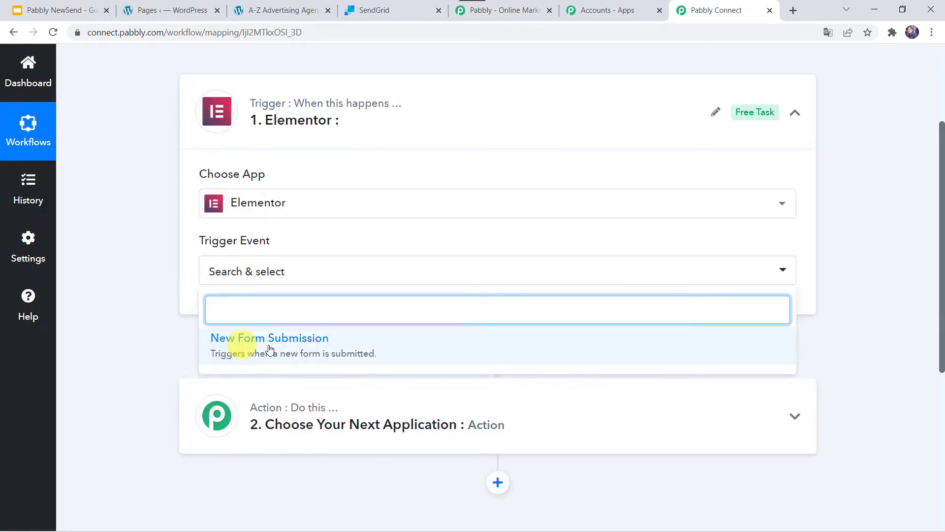
pyautogui.click(301, 354)
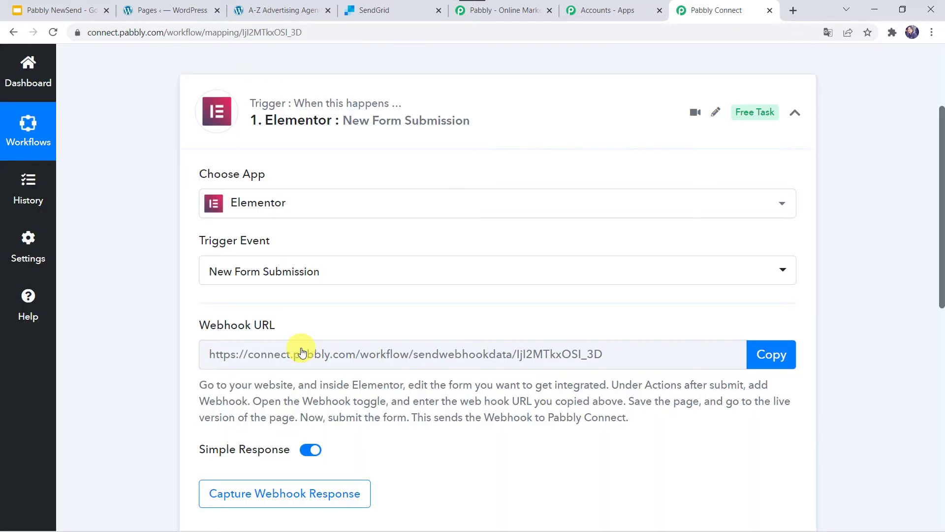
pyautogui.scroll(-1, 517, 362)
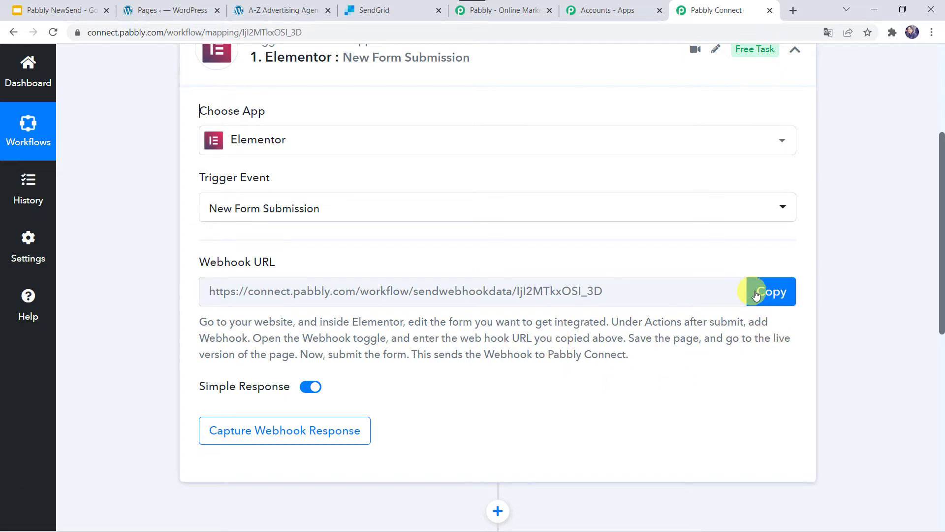
pyautogui.click(770, 294)
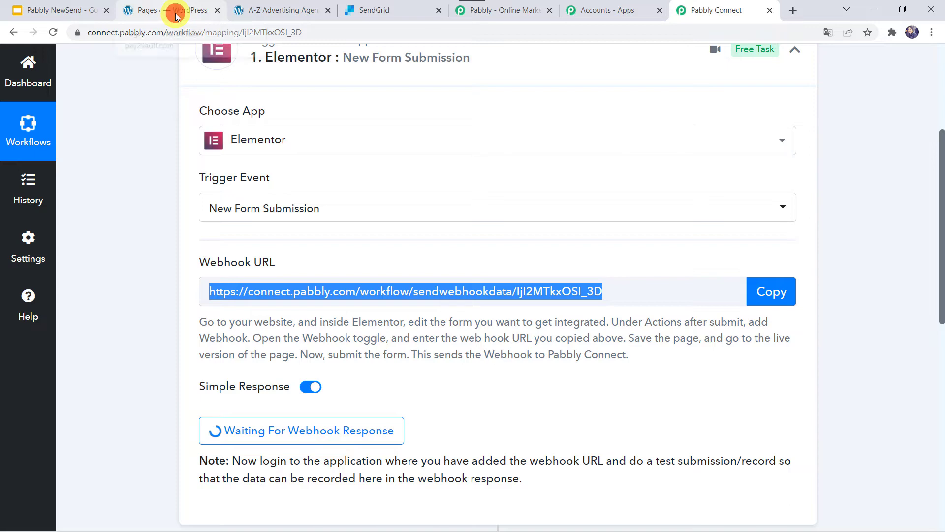
# Open the A-Z Advertising Agency page in the Elementor editor from the WordPress pages list
pyautogui.click(175, 11)
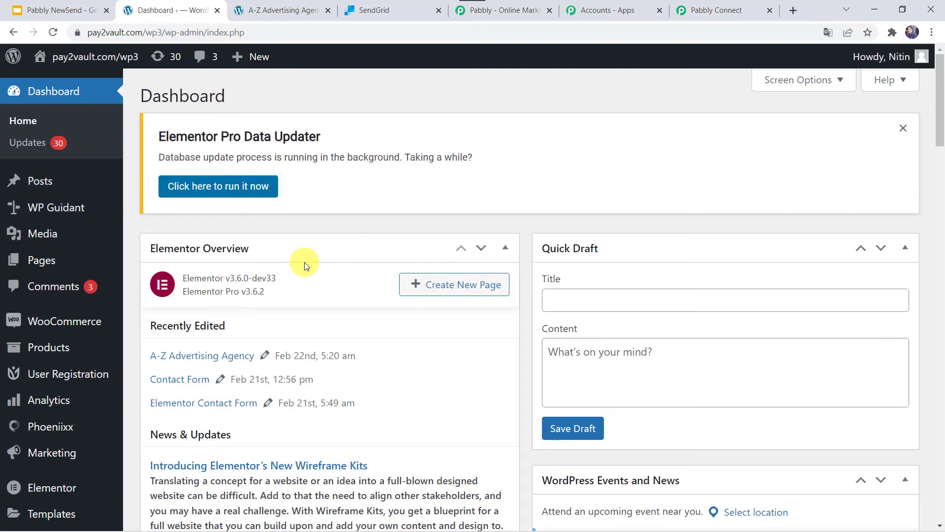
pyautogui.moveTo(32, 262)
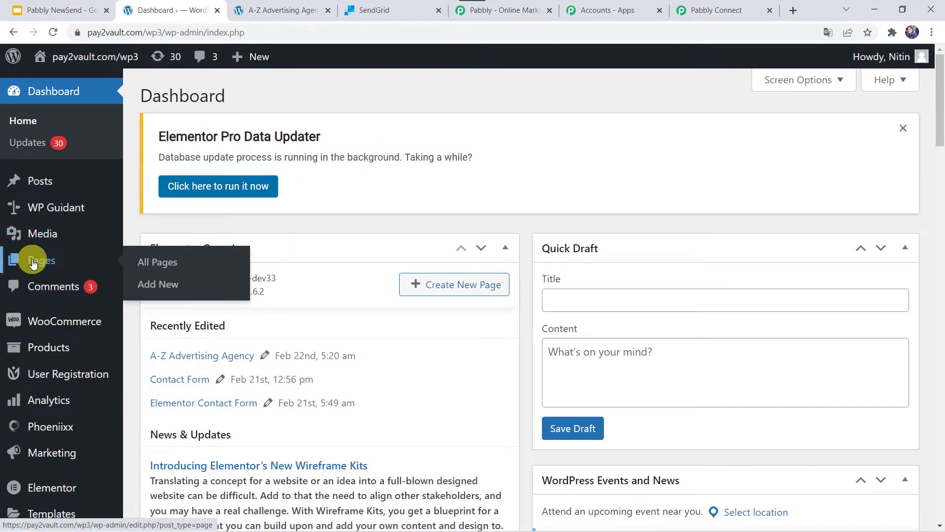
pyautogui.click(161, 262)
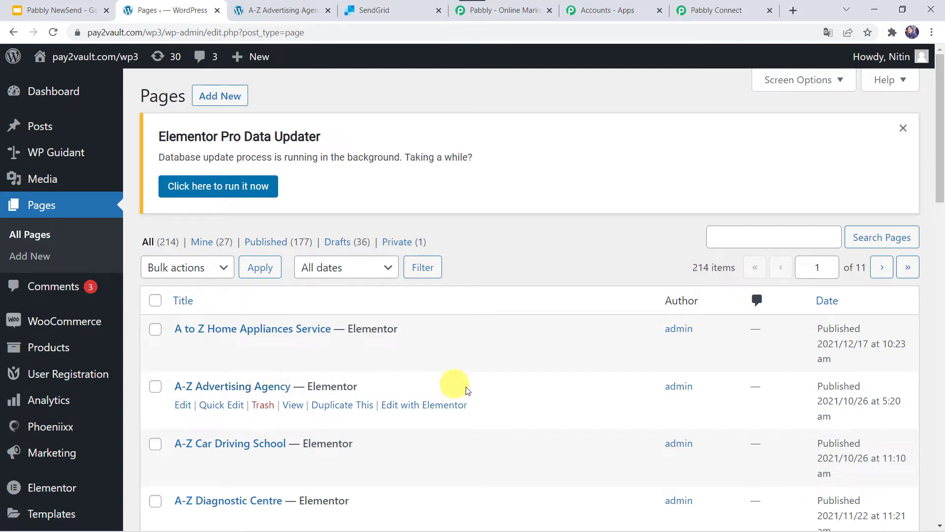
pyautogui.click(442, 409)
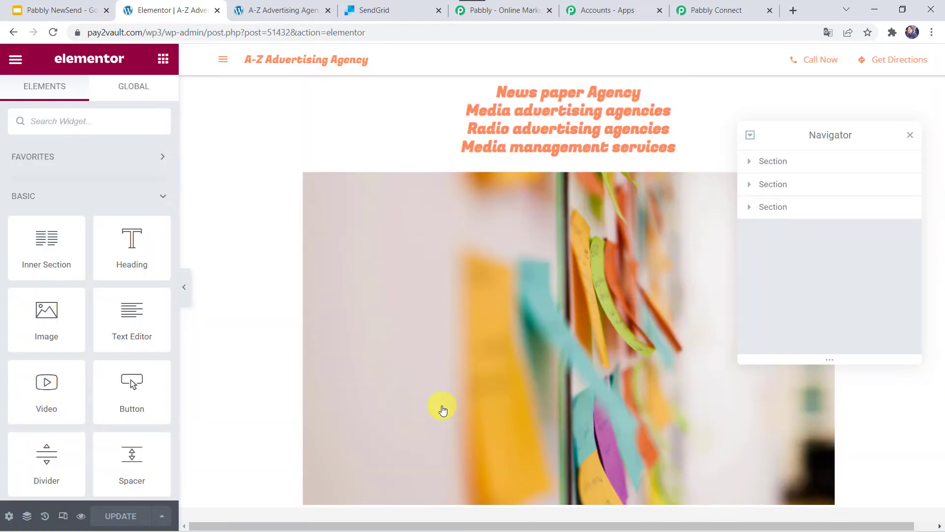
# Select the contact form widget on the page for editing
pyautogui.click(253, 389)
pyautogui.scroll(-5, 253, 389)
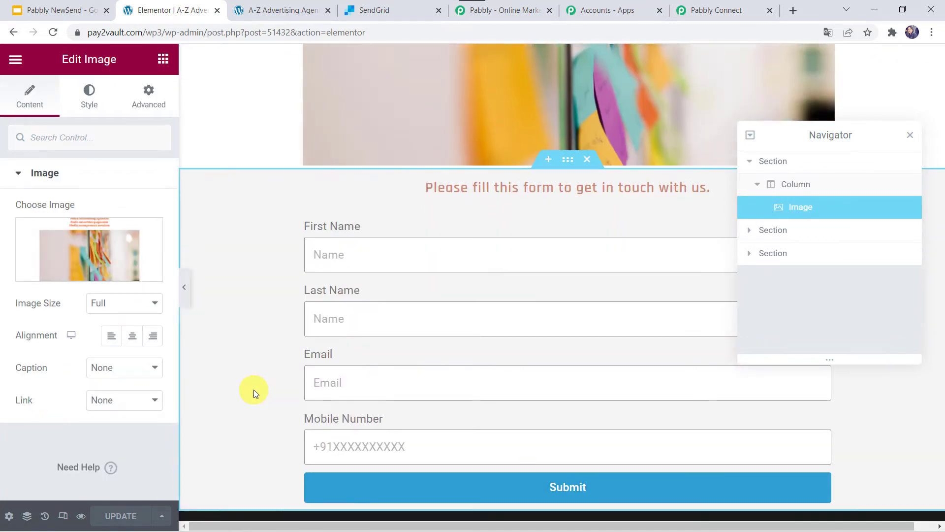
pyautogui.click(910, 135)
pyautogui.click(331, 259)
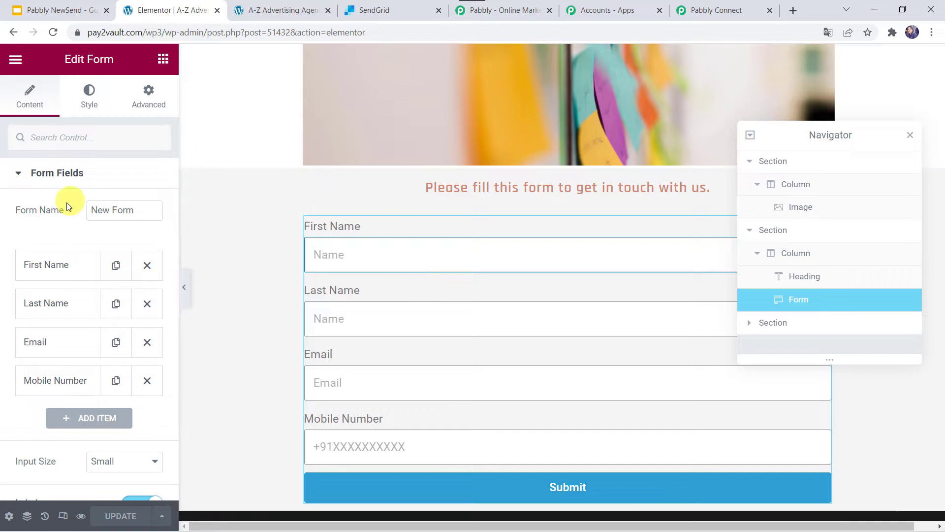
# Add a Webhook action to the form's Actions After Submit
pyautogui.click(51, 172)
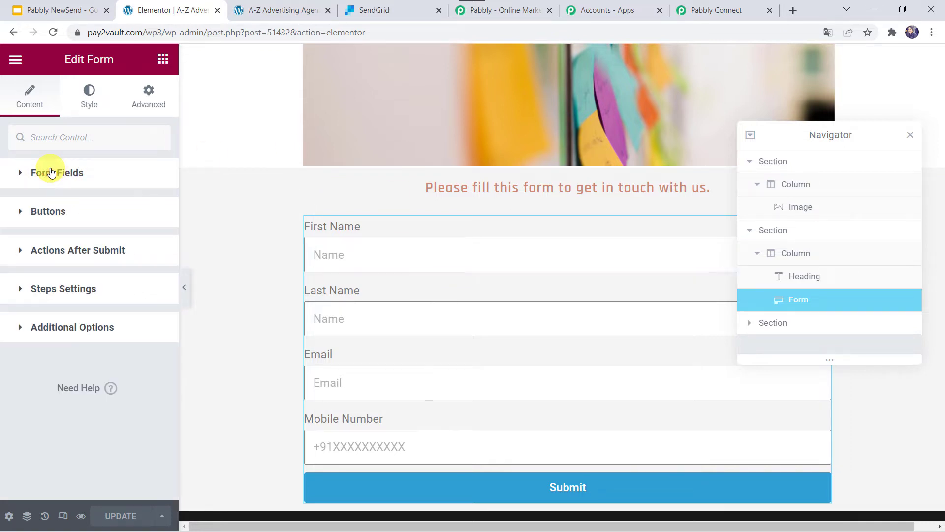
pyautogui.click(119, 251)
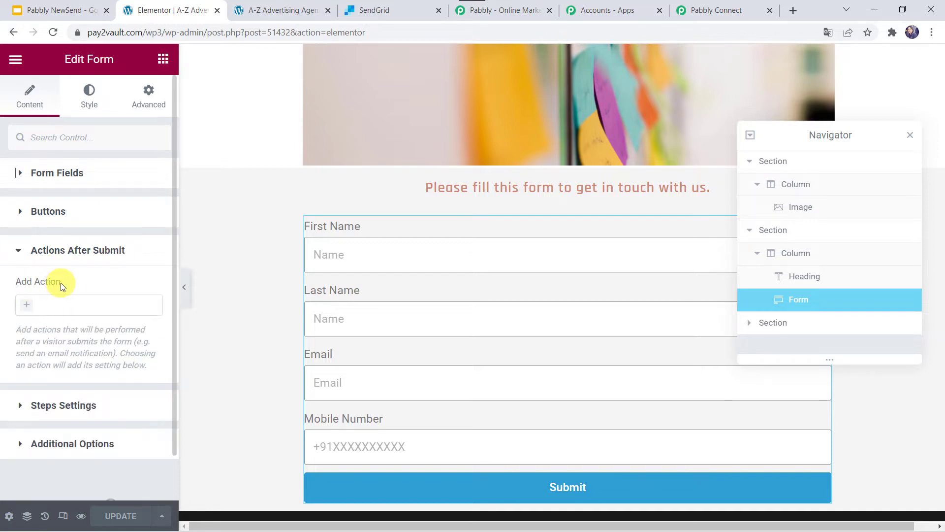
pyautogui.click(27, 307)
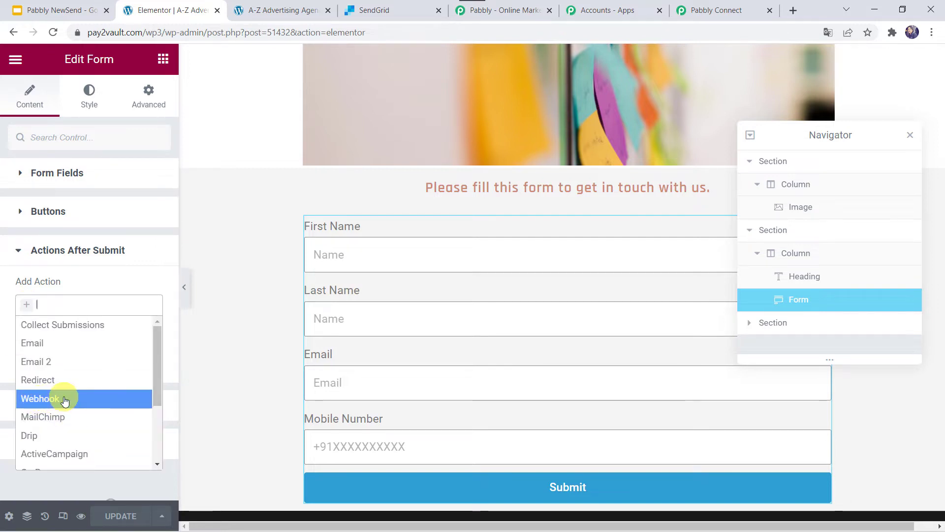
pyautogui.click(65, 400)
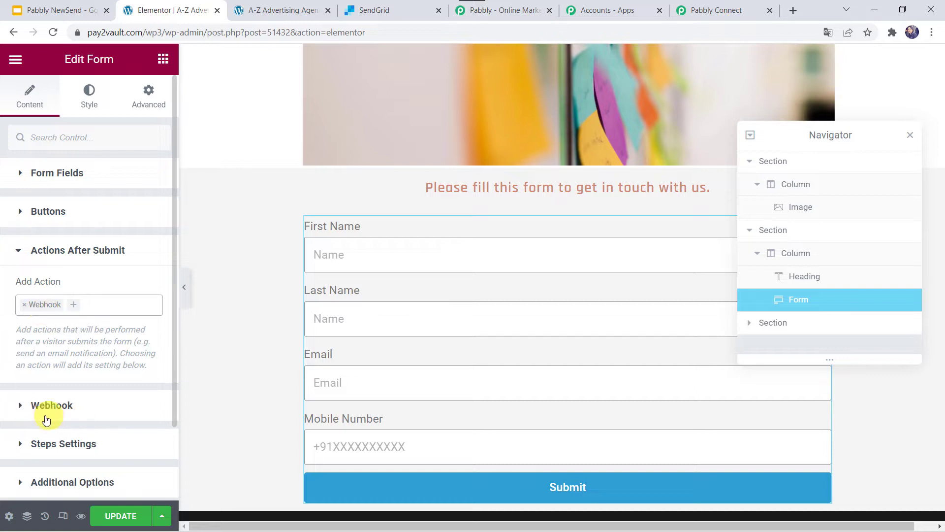
# Paste the Pabbly webhook URL into the form's Webhook URL field and update the page
pyautogui.click(82, 406)
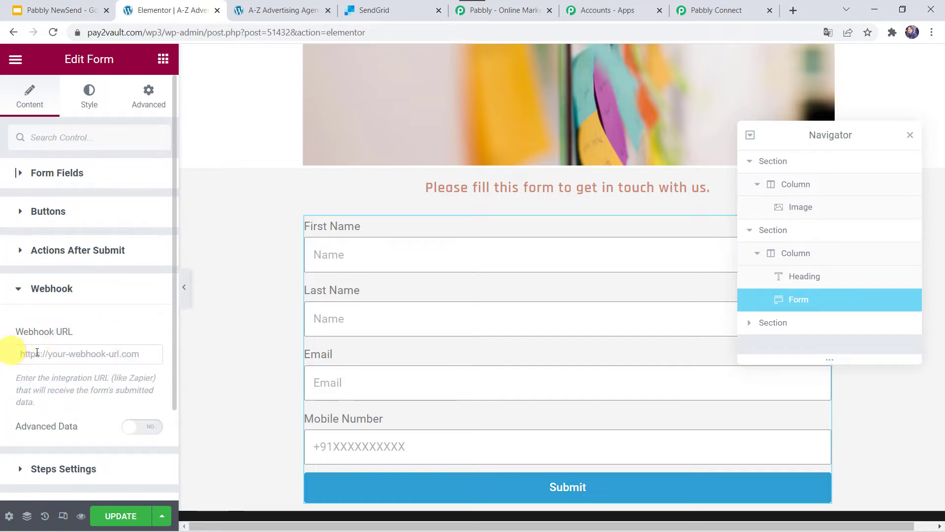
pyautogui.click(49, 352)
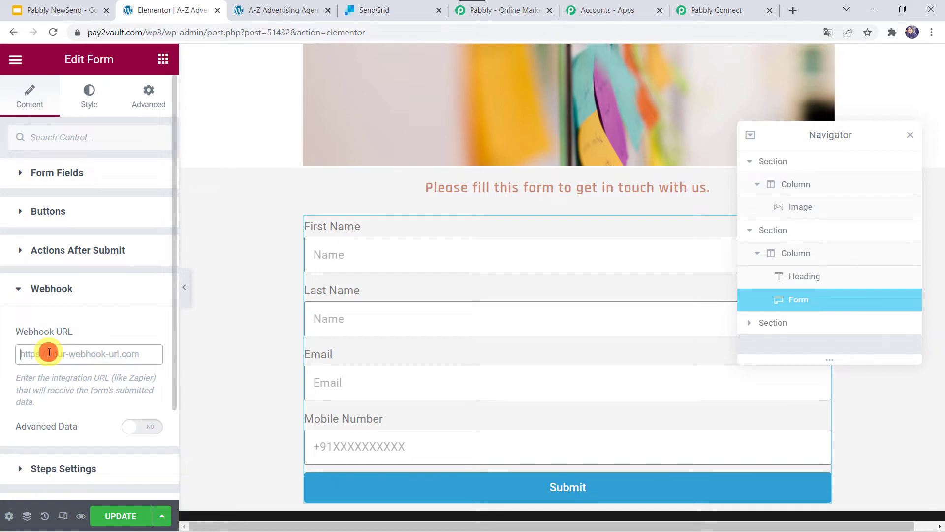
pyautogui.rightClick(49, 353)
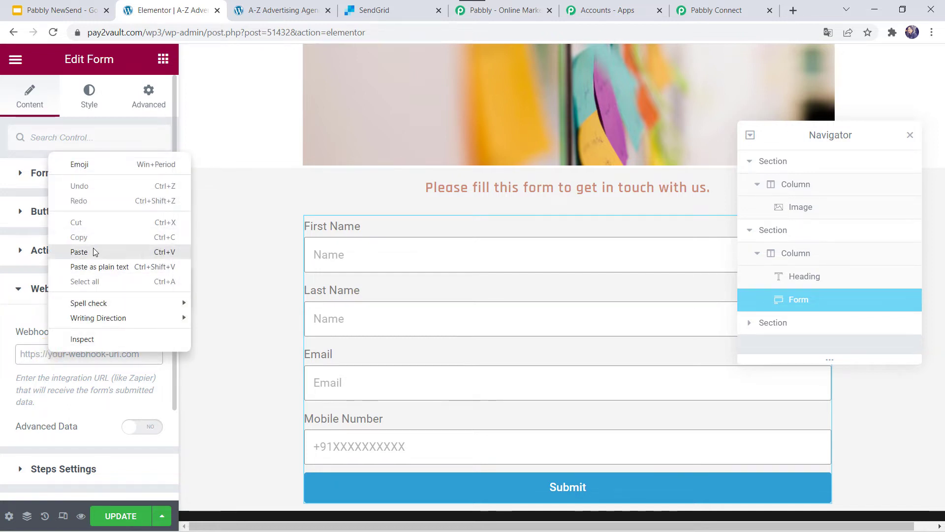
pyautogui.click(78, 251)
pyautogui.click(111, 518)
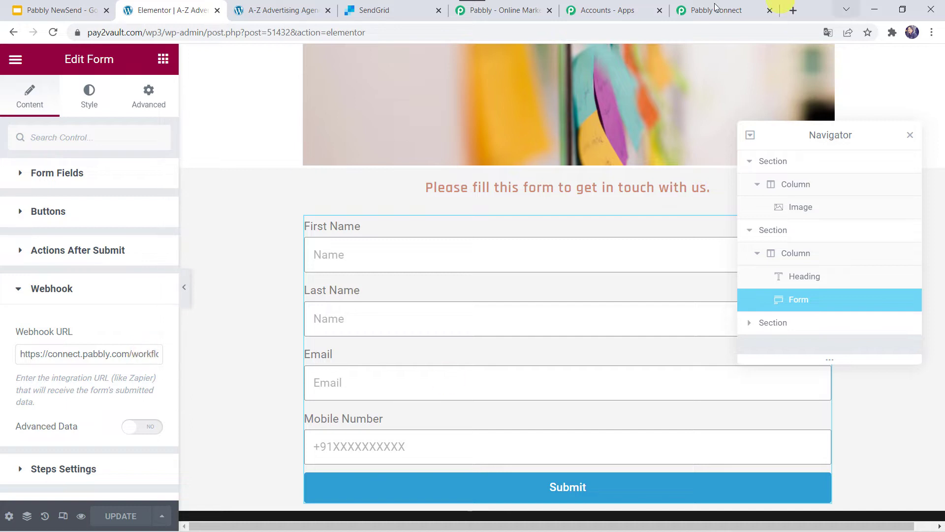
# Fill the live page's contact form with a test first name, last name, e-mail address and mobile number
pyautogui.click(699, 11)
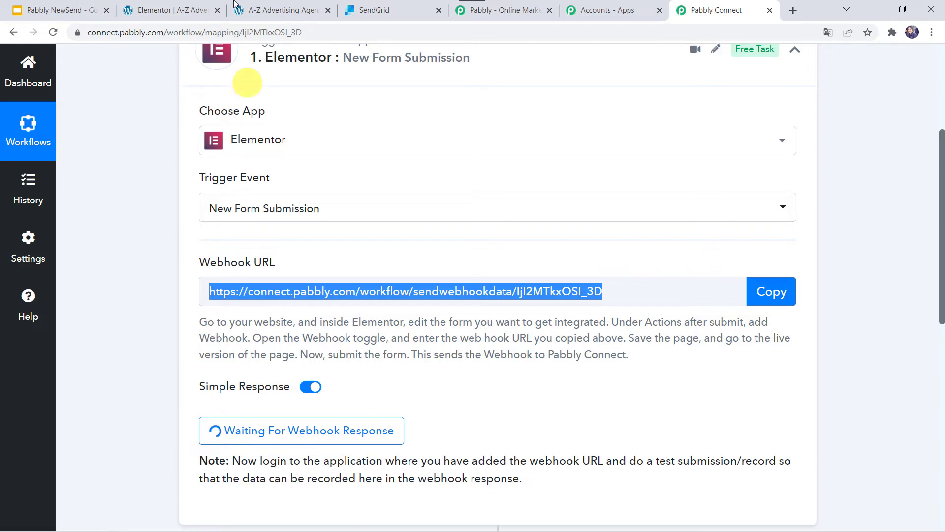
pyautogui.click(279, 6)
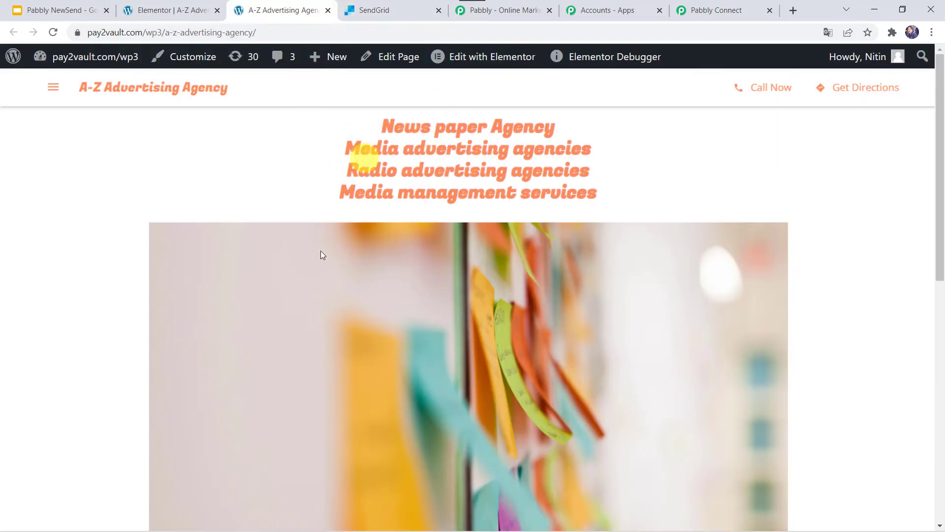
pyautogui.scroll(-10, 329, 300)
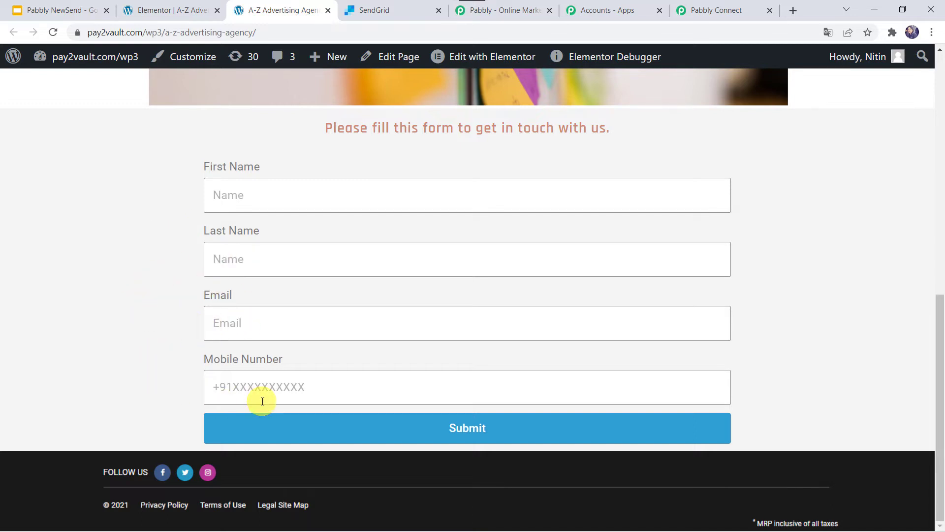
pyautogui.click(223, 195)
pyautogui.write('Adam')
pyautogui.press('Tab')
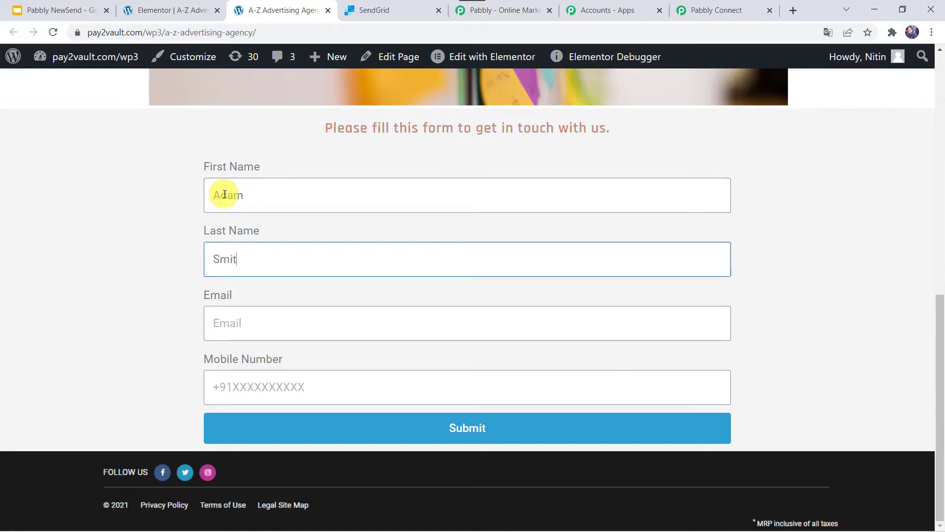
pyautogui.press('Tab')
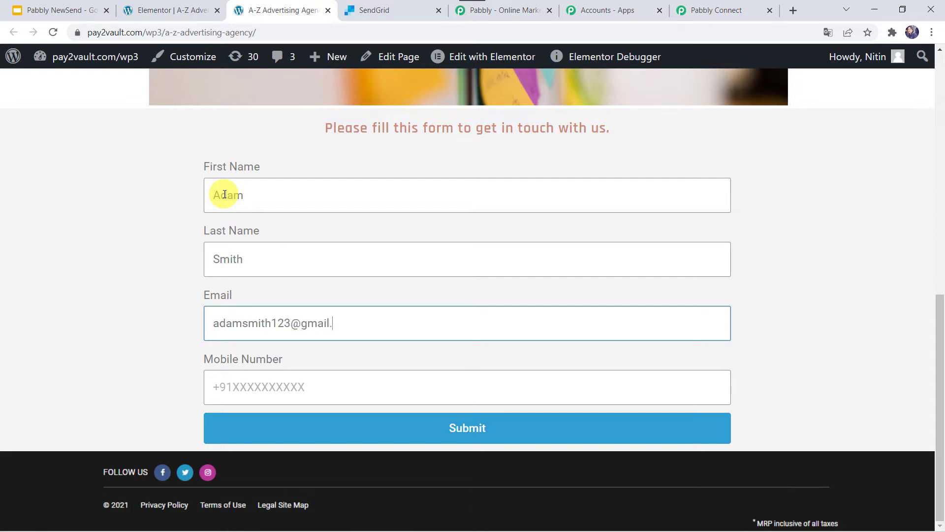
pyautogui.press('Tab')
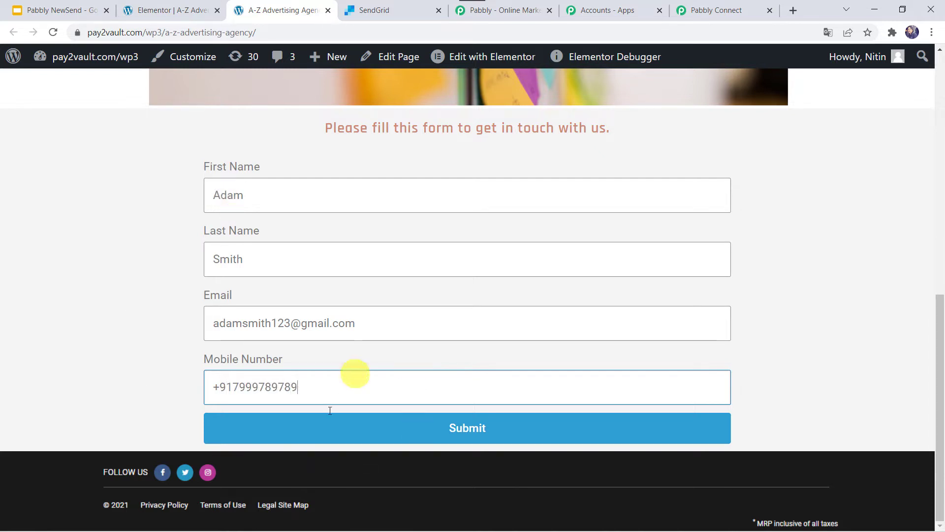
# Submit the test form and review the response captured by the Pabbly webhook trigger
pyautogui.click(440, 433)
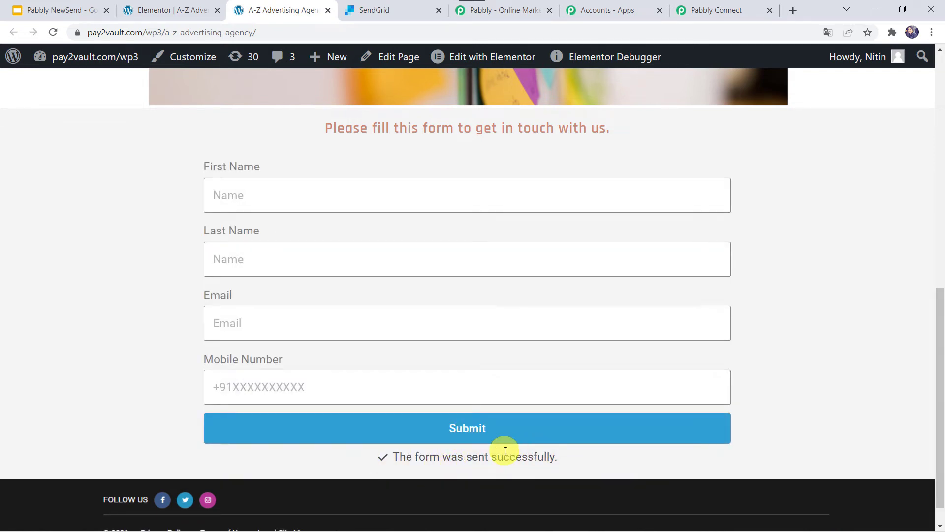
pyautogui.click(718, 11)
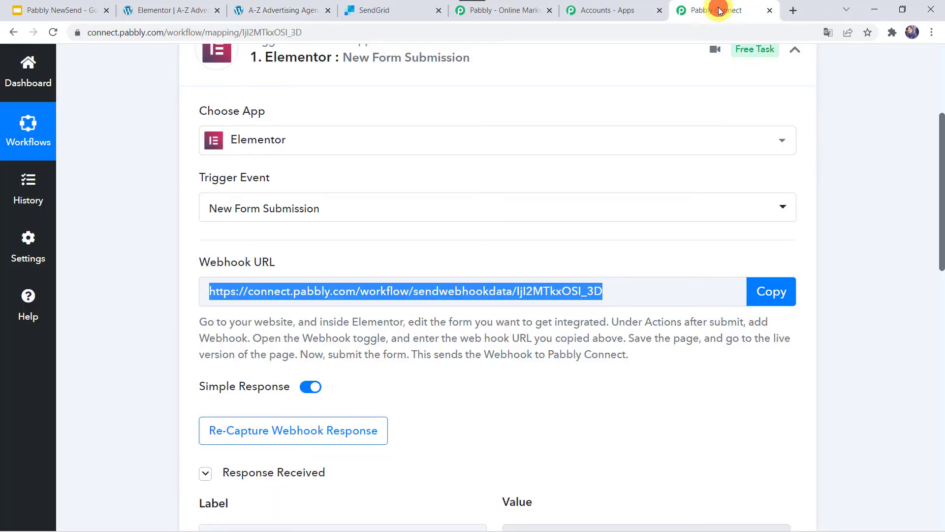
pyautogui.scroll(-4, 428, 468)
pyautogui.scroll(-1, 427, 468)
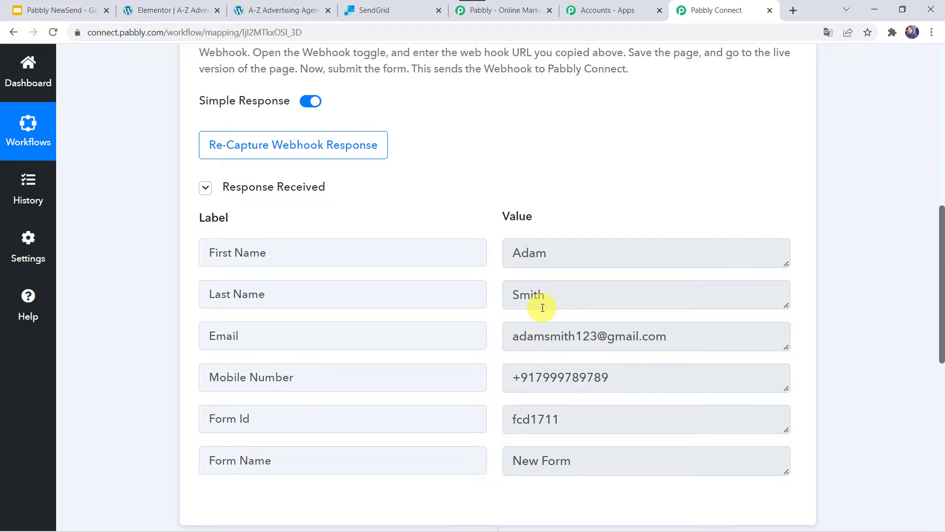
pyautogui.scroll(-9, 168, 412)
# Set the action step's app to SendGrid with the Add or Update a Contact event
pyautogui.click(423, 223)
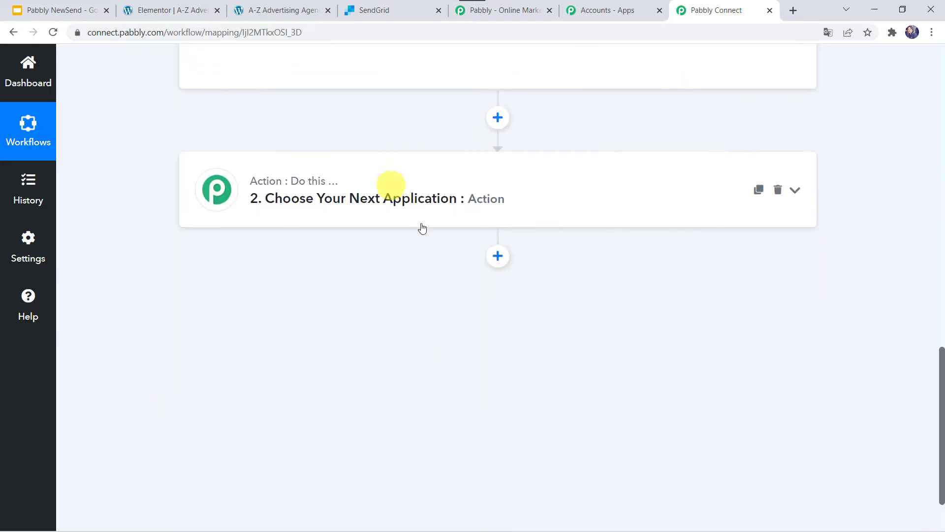
pyautogui.click(230, 284)
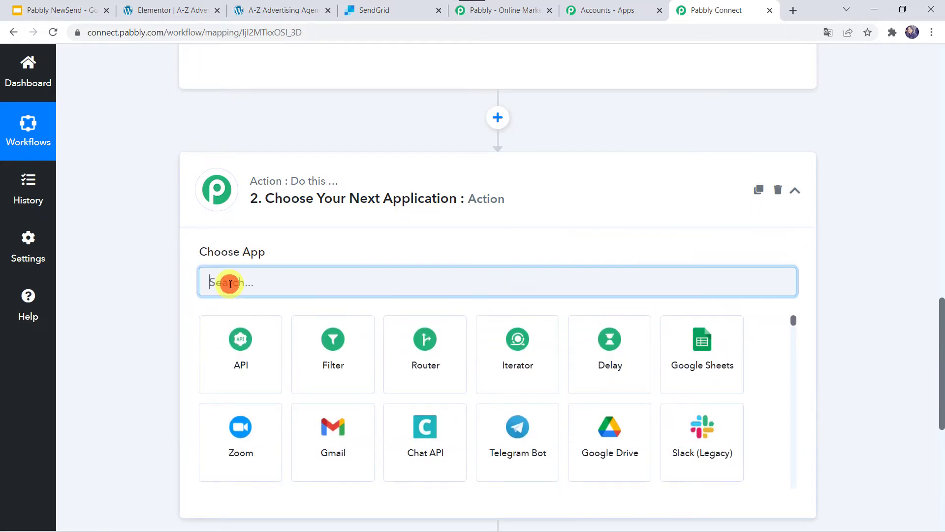
pyautogui.write('Send')
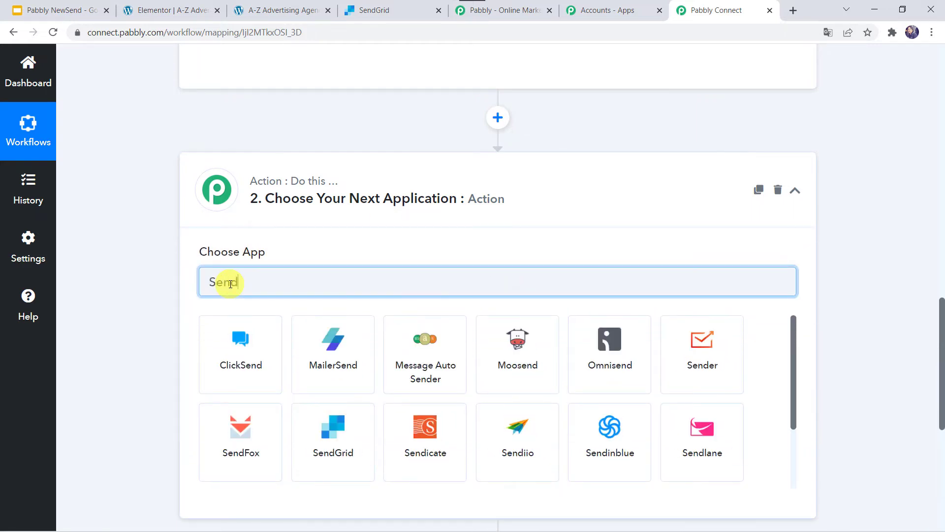
pyautogui.write('G')
pyautogui.click(252, 374)
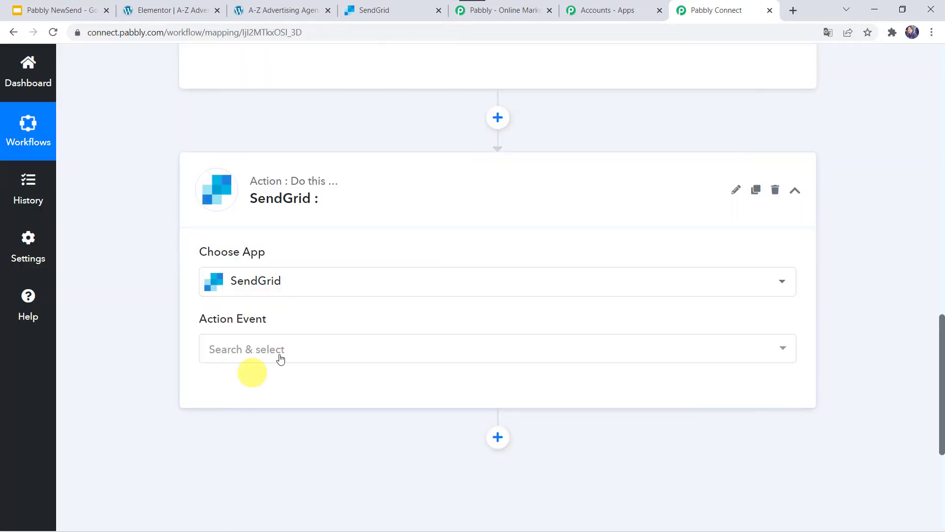
pyautogui.click(238, 349)
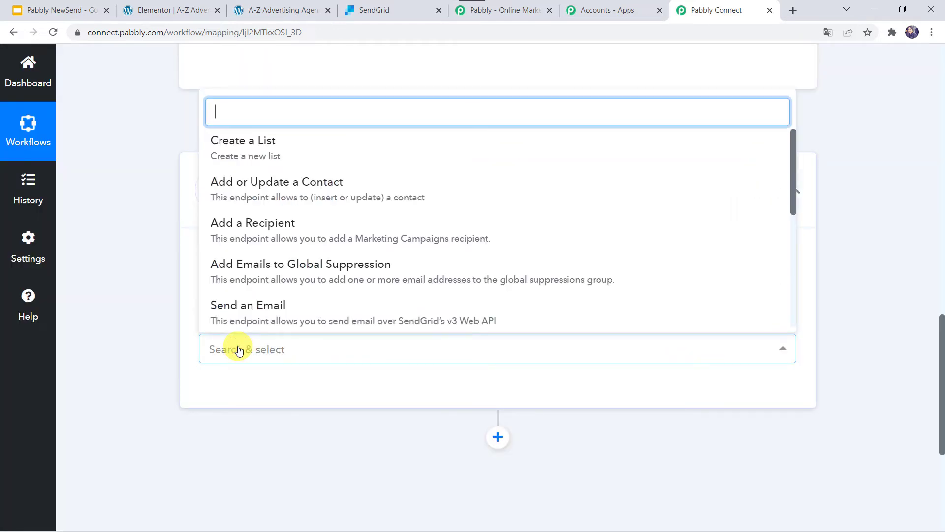
pyautogui.click(331, 192)
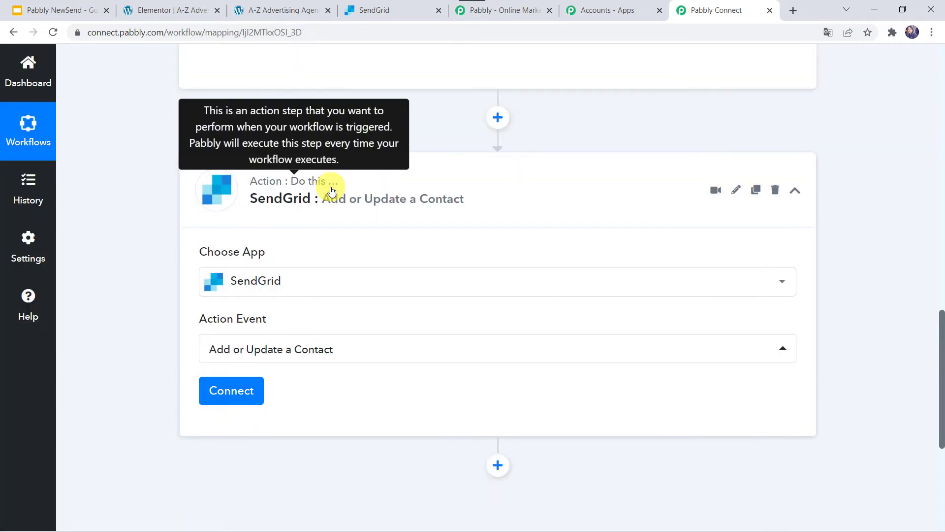
# Start adding a new SendGrid connection for the action step
pyautogui.click(243, 401)
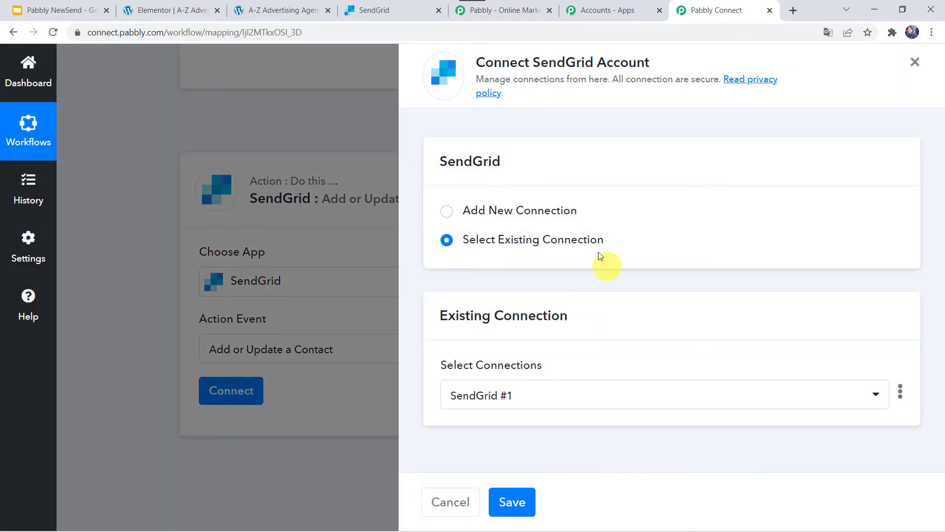
pyautogui.click(501, 216)
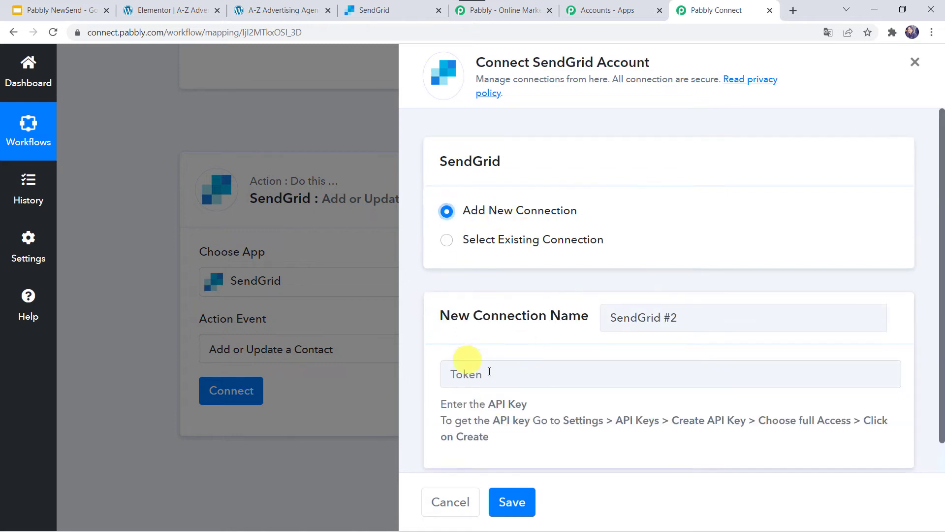
pyautogui.scroll(-1, 466, 376)
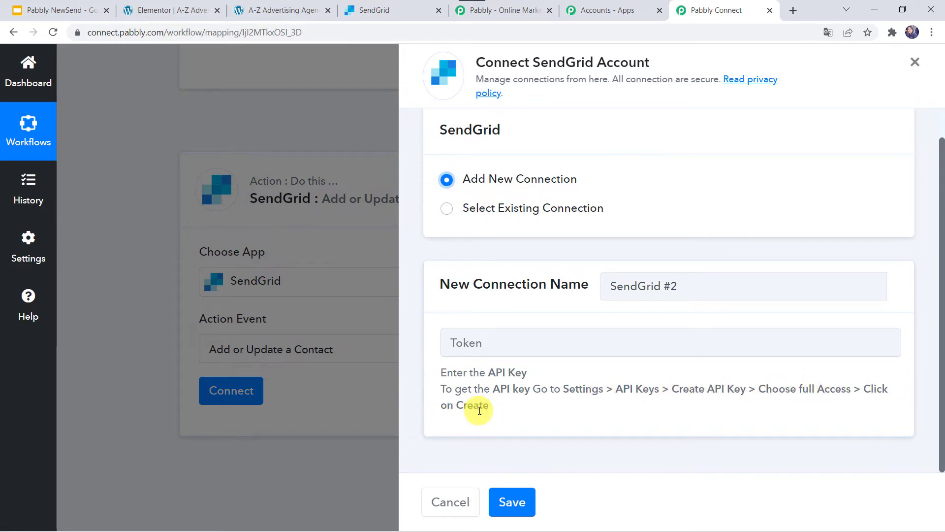
# In SendGrid's API key settings, create a full-access API key named Elementor Forms Integration
pyautogui.click(376, 6)
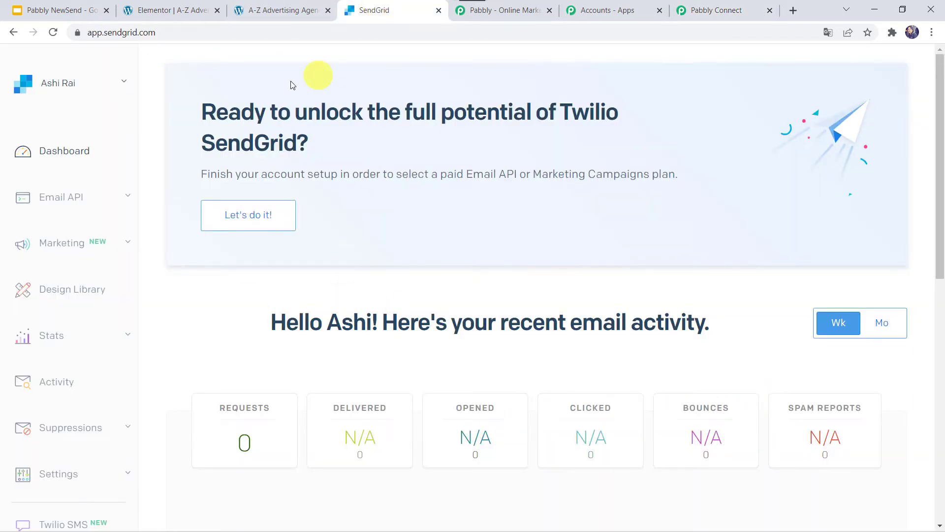
pyautogui.scroll(-3, 42, 338)
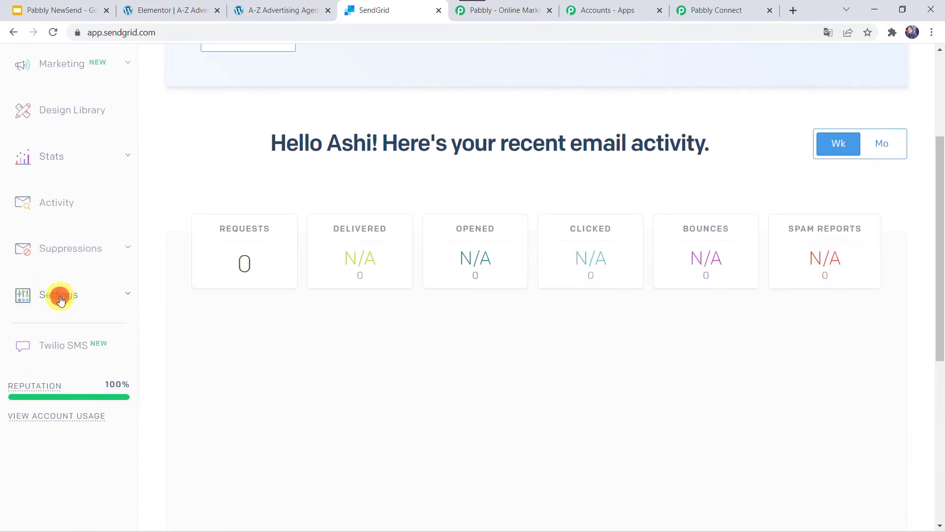
pyautogui.click(60, 298)
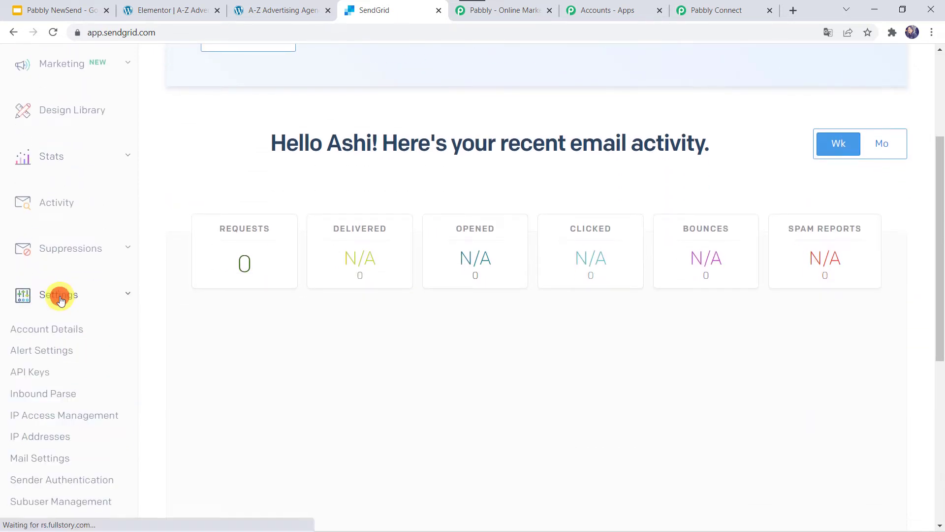
pyautogui.click(40, 375)
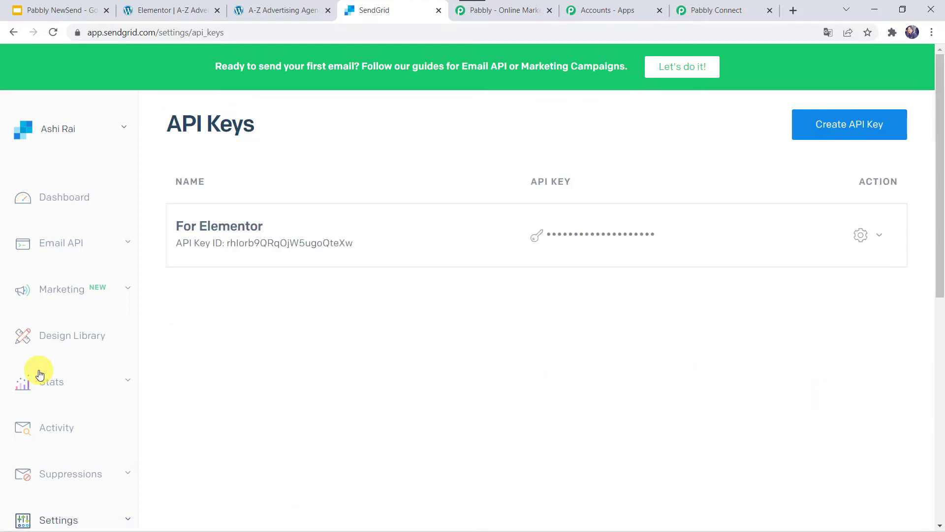
pyautogui.moveTo(259, 236)
pyautogui.click(865, 129)
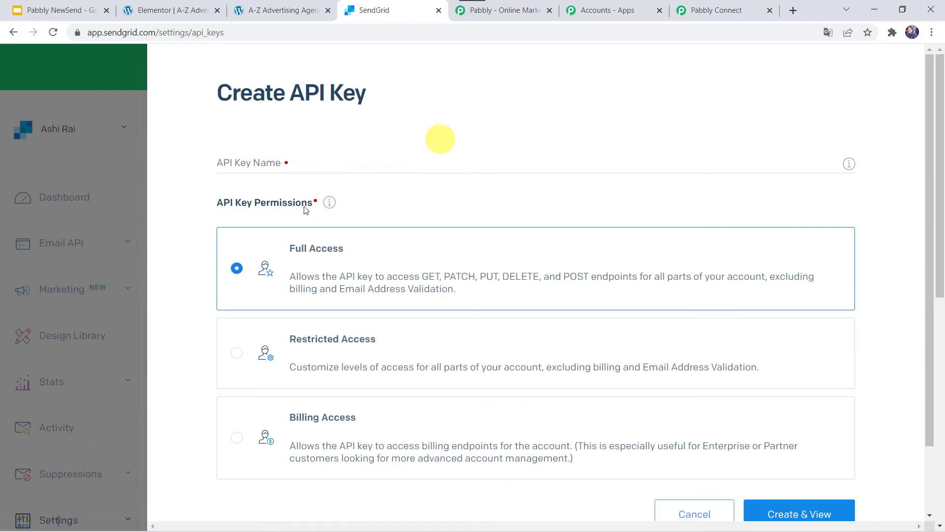
pyautogui.click(239, 162)
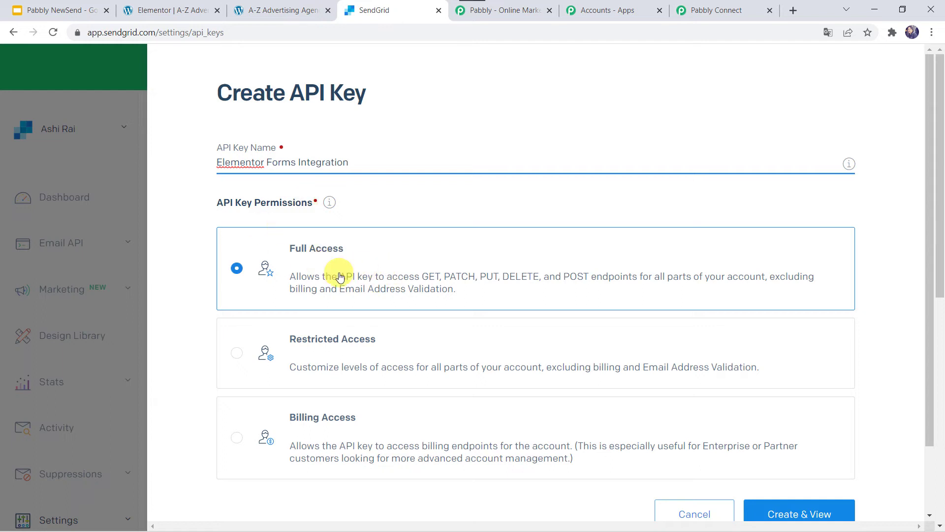
pyautogui.scroll(-2, 340, 277)
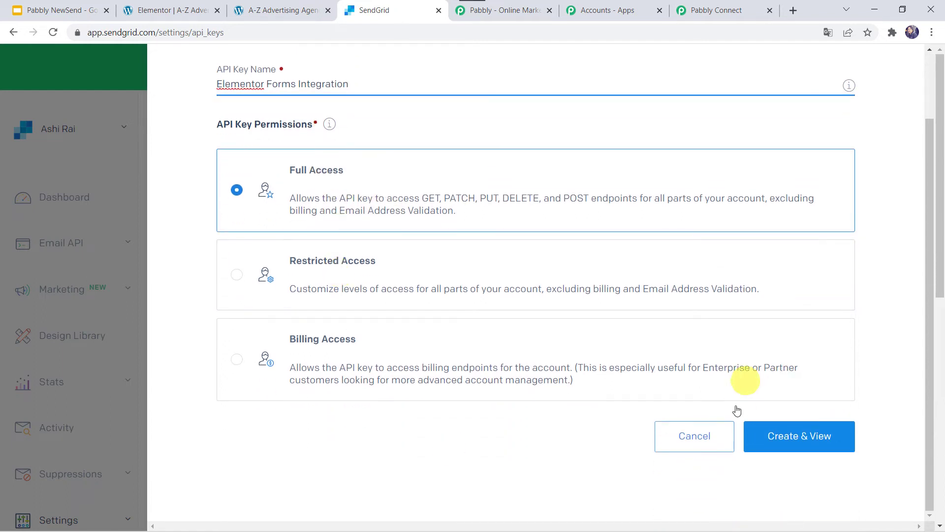
pyautogui.click(788, 440)
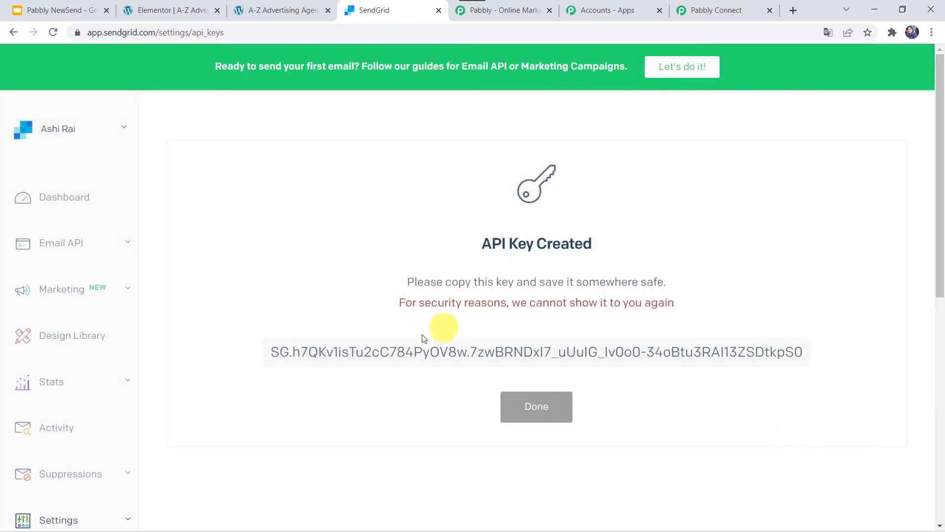
# Copy the new API key, paste it into the connection's token field and save the connection
pyautogui.click(538, 362)
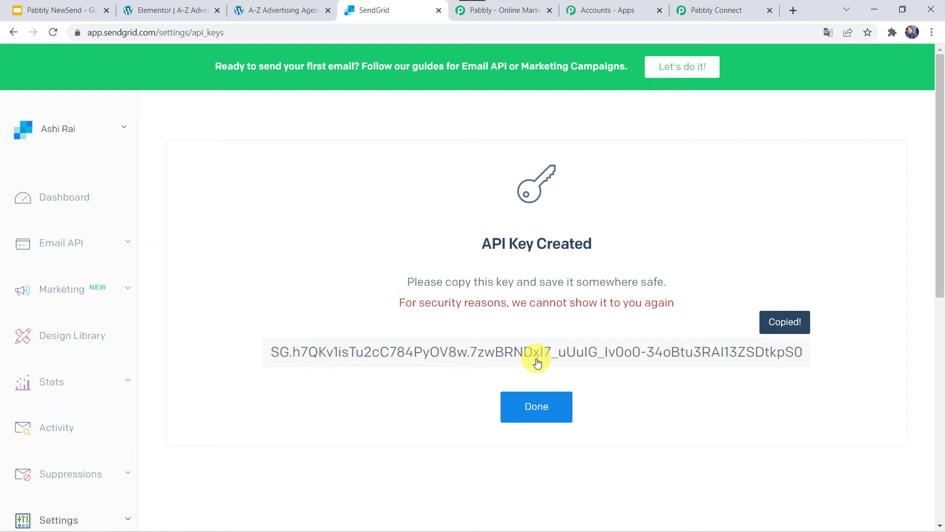
pyautogui.click(517, 405)
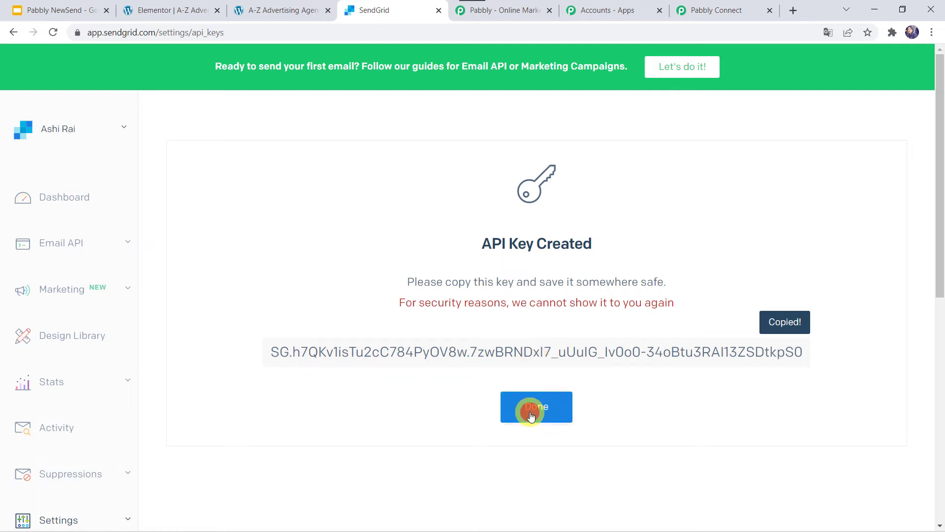
pyautogui.click(709, 10)
pyautogui.click(470, 340)
pyautogui.rightClick(469, 340)
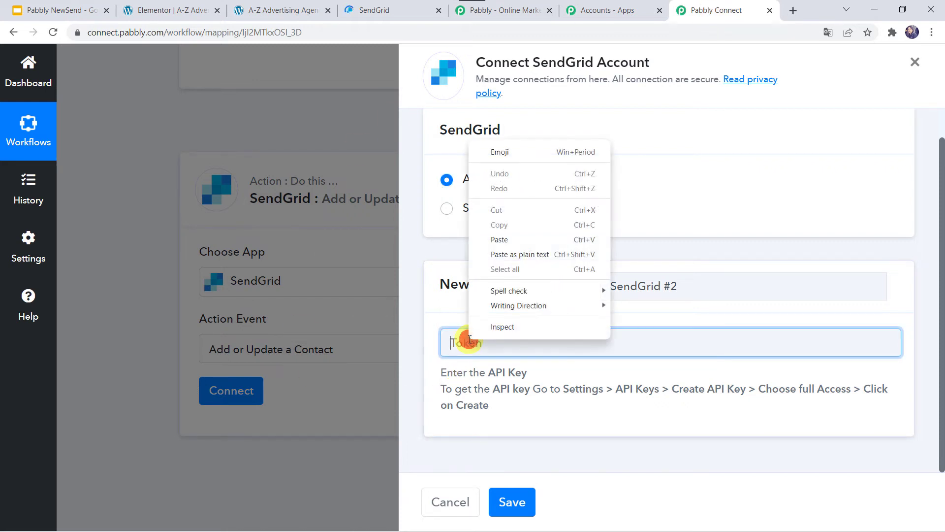
pyautogui.click(519, 238)
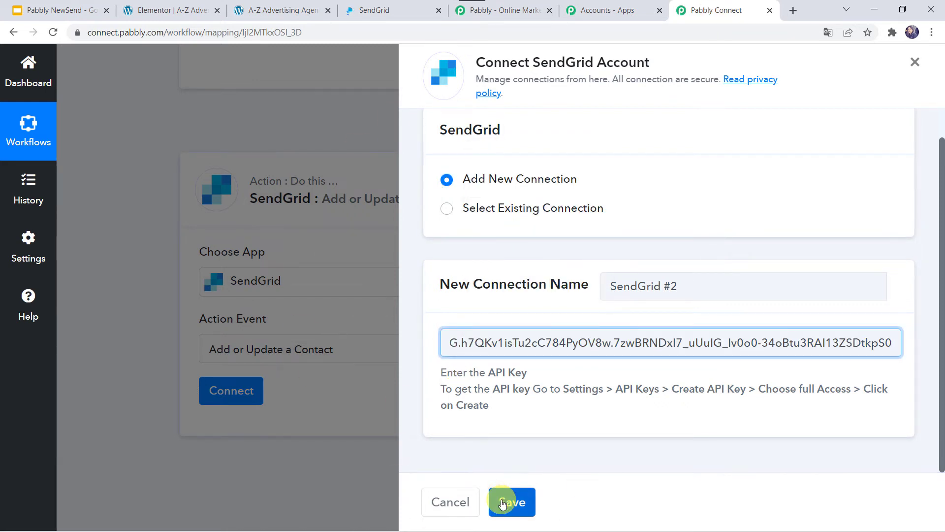
pyautogui.click(503, 502)
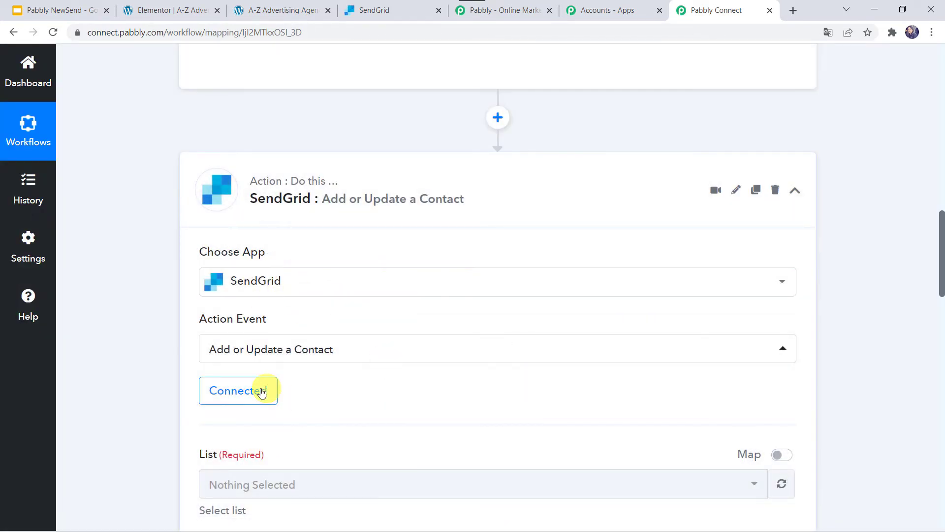
# Review SendGrid's marketing contact lists and open the Elementor Forms list
pyautogui.scroll(-1, 345, 384)
pyautogui.scroll(-2, 344, 381)
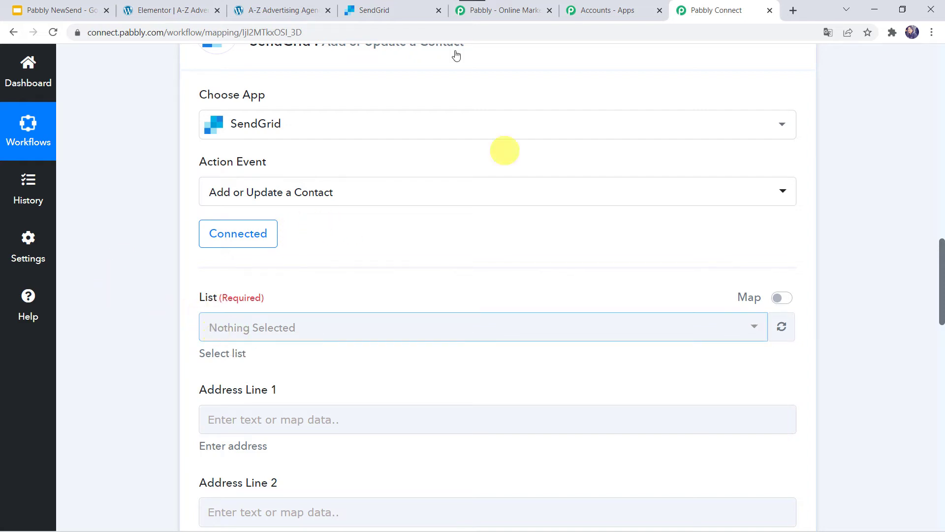
pyautogui.click(399, 8)
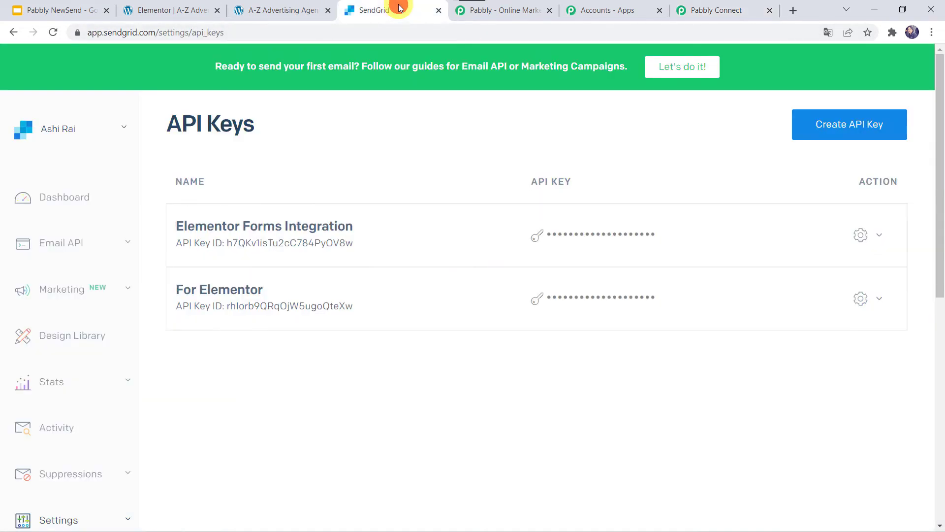
pyautogui.click(63, 291)
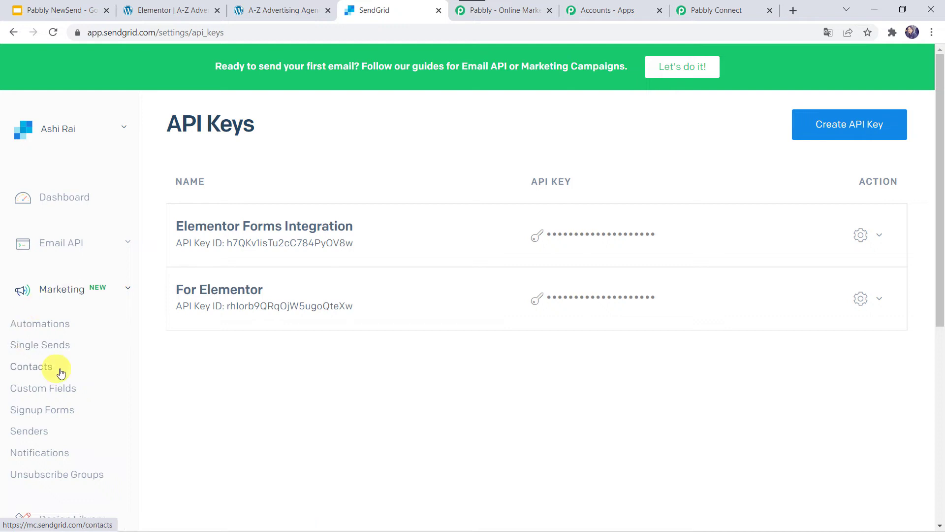
pyautogui.click(39, 372)
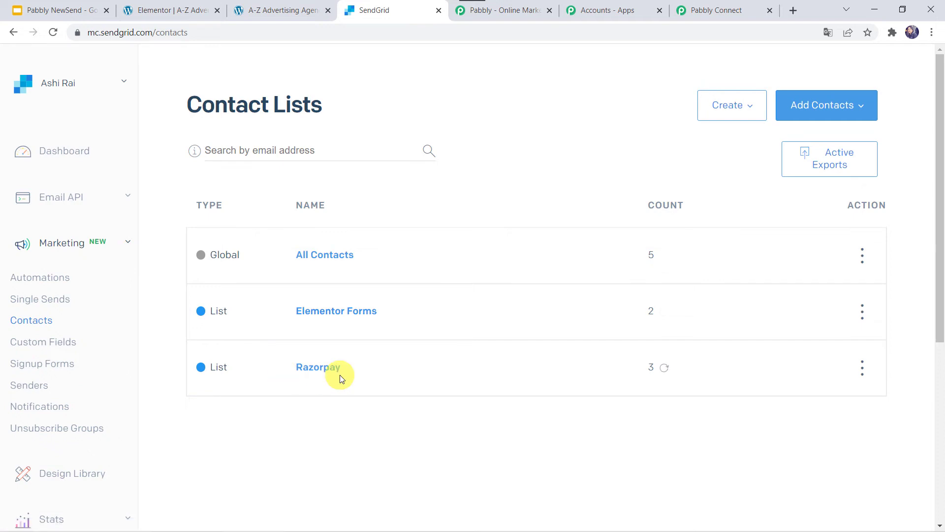
pyautogui.click(724, 112)
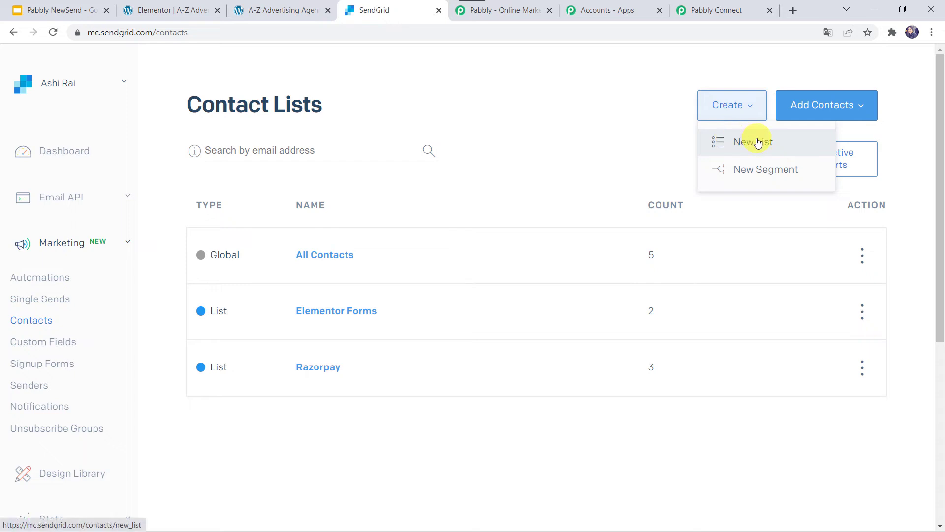
pyautogui.click(331, 313)
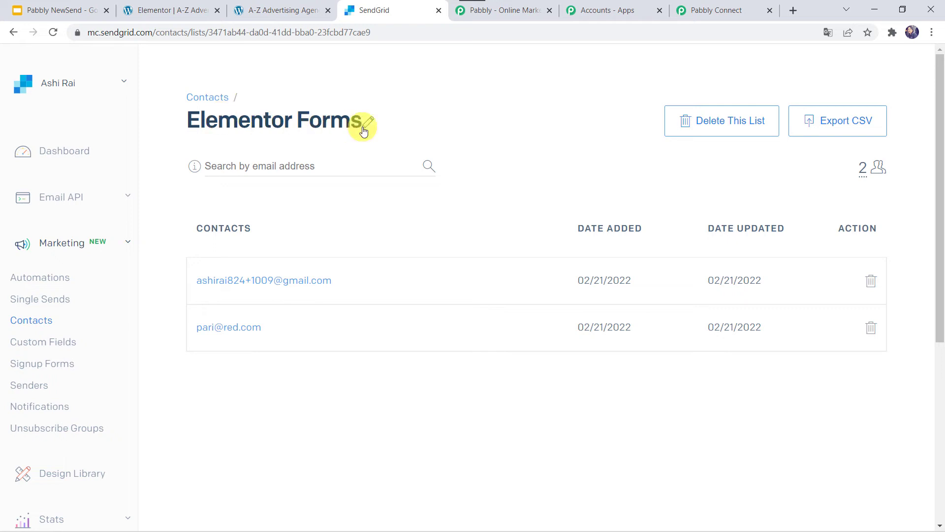
# Refresh the list options and select Elementor Forms as the contact list
pyautogui.click(729, 9)
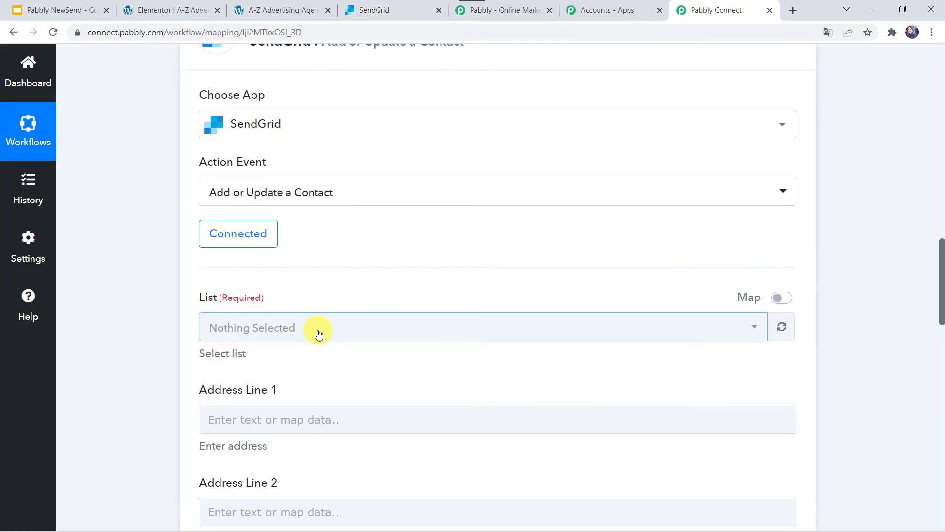
pyautogui.click(782, 330)
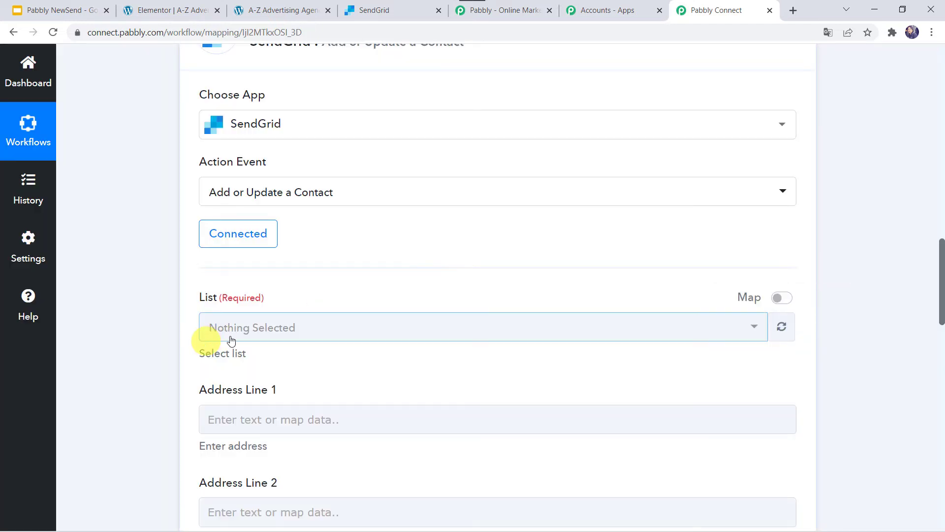
pyautogui.click(268, 327)
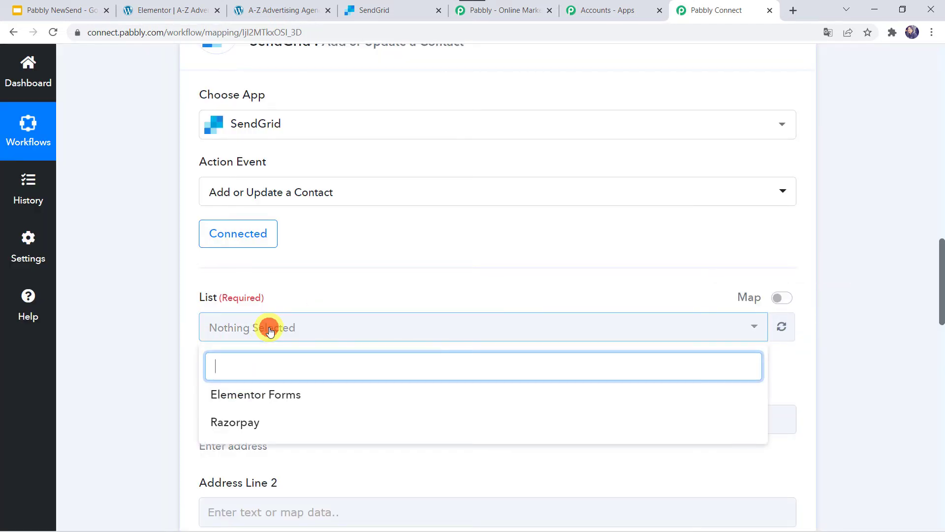
pyautogui.click(255, 401)
pyautogui.click(158, 396)
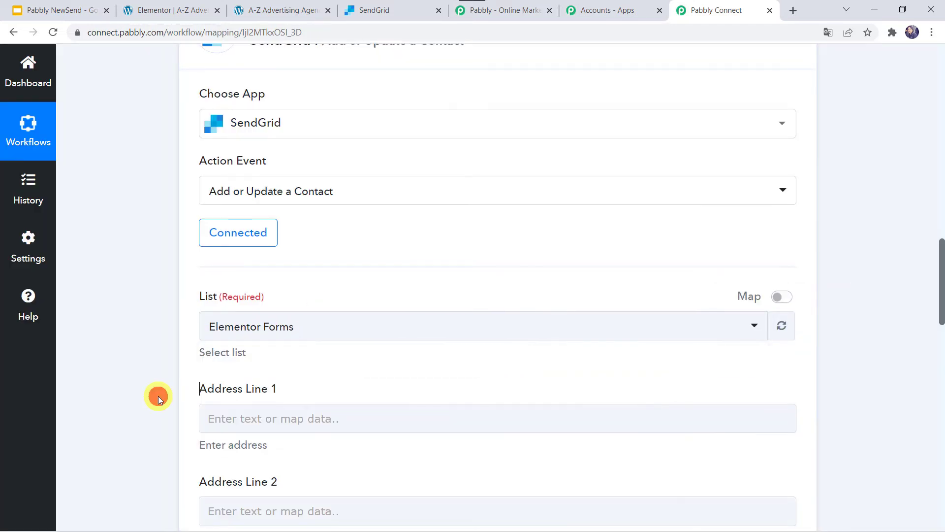
pyautogui.scroll(-3, 159, 396)
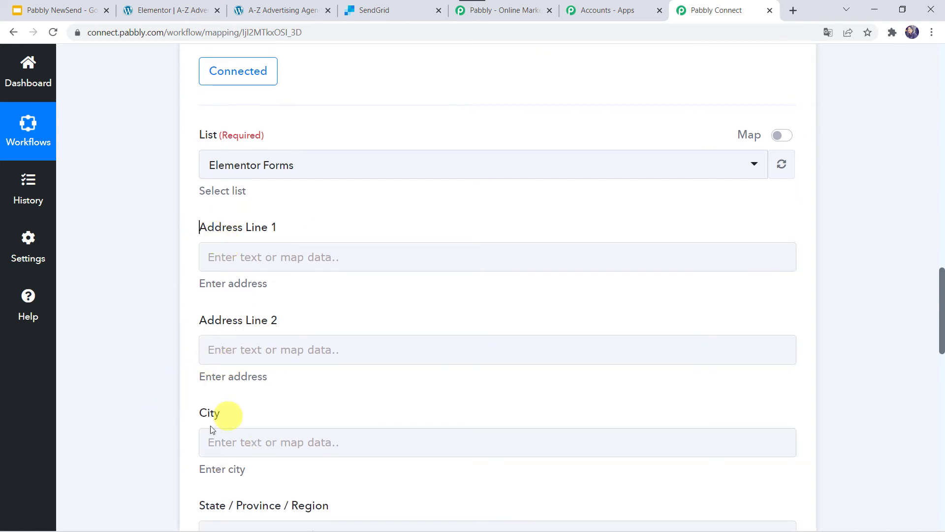
# Map the SendGrid Email field to the Email value from the Elementor form submission
pyautogui.scroll(-1, 198, 432)
pyautogui.scroll(-1, 197, 431)
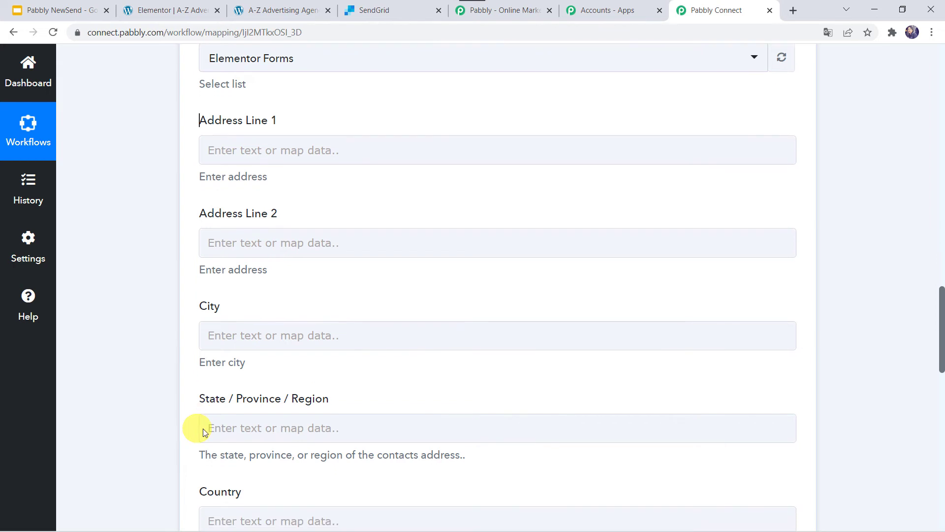
pyautogui.scroll(-6, 175, 355)
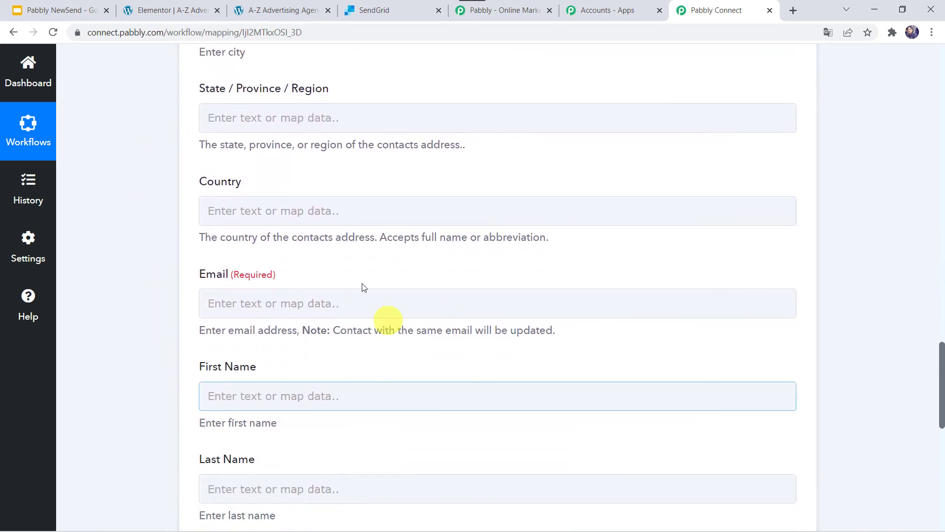
pyautogui.click(208, 314)
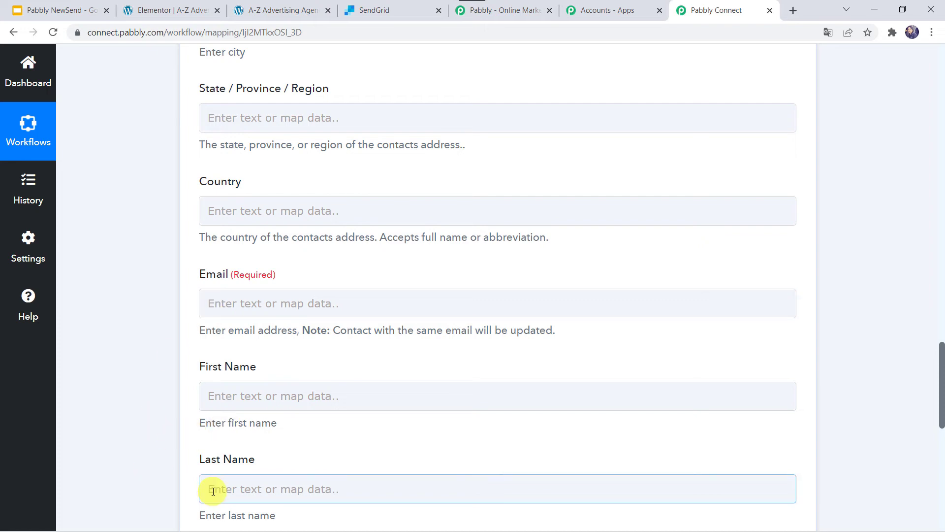
pyautogui.scroll(20, 118, 256)
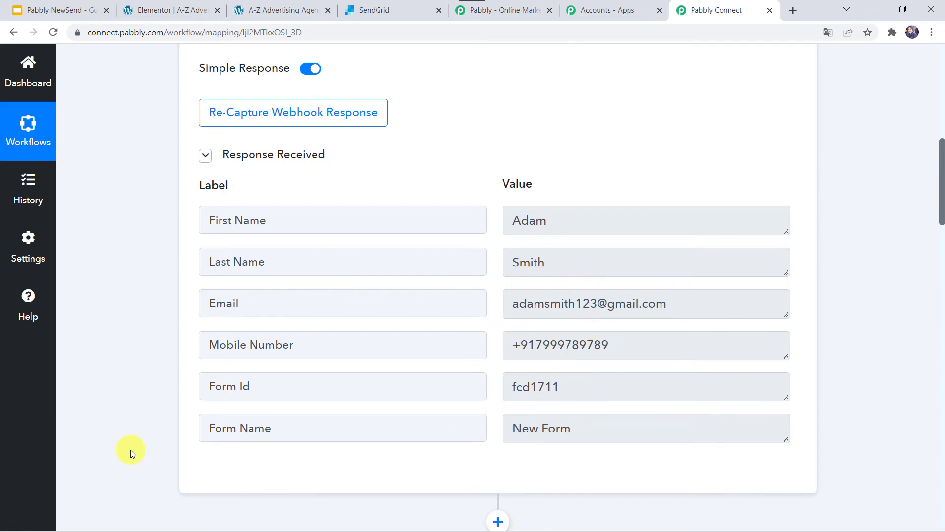
pyautogui.scroll(-15, 130, 450)
pyautogui.scroll(-5, 131, 450)
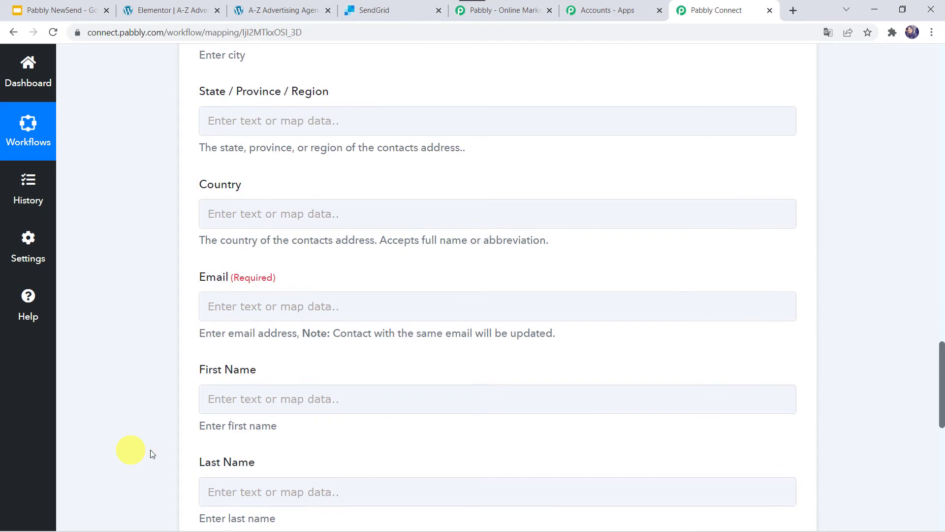
pyautogui.click(214, 297)
pyautogui.scroll(-4, 155, 297)
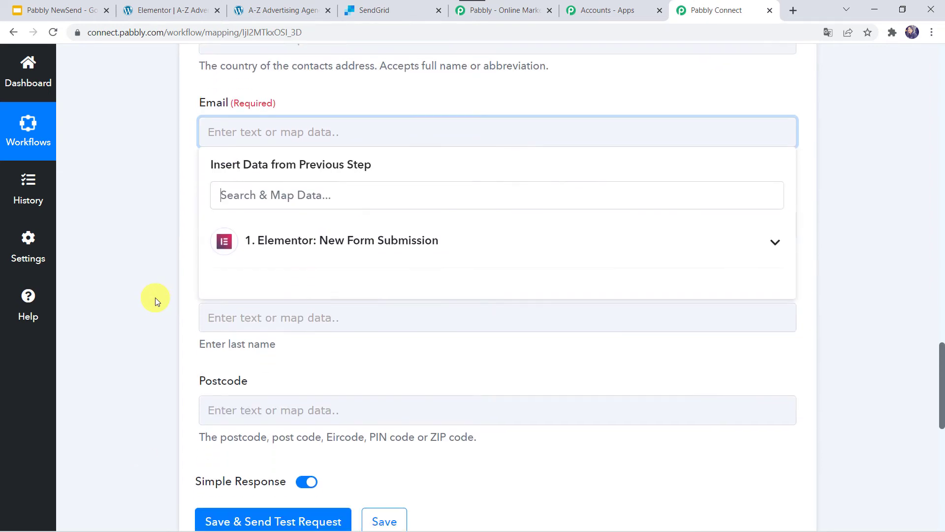
pyautogui.click(279, 237)
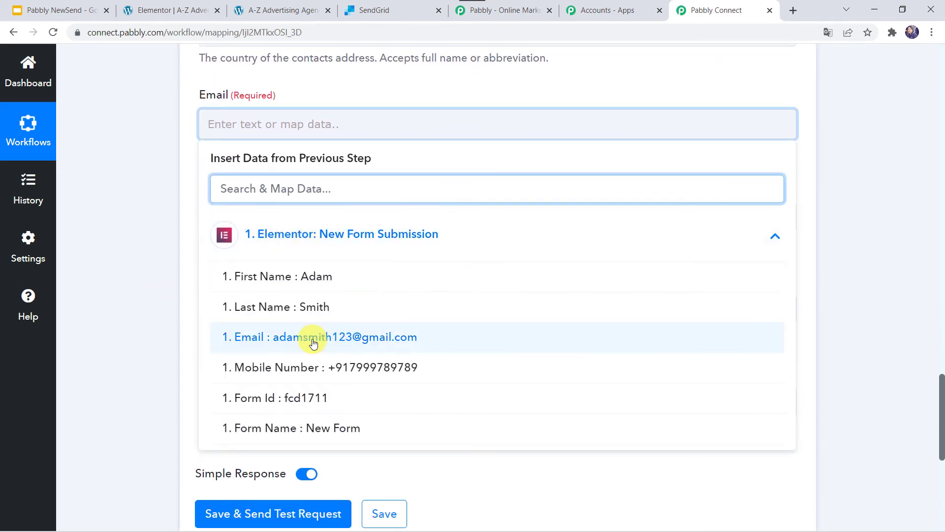
pyautogui.click(312, 337)
# Map the First Name field to the submission's First Name value
pyautogui.click(121, 263)
pyautogui.click(220, 223)
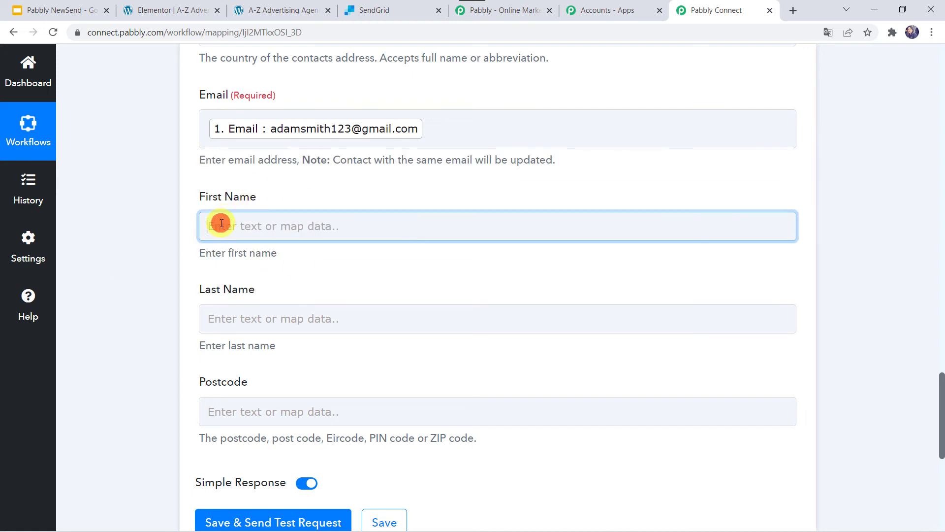
pyautogui.click(262, 335)
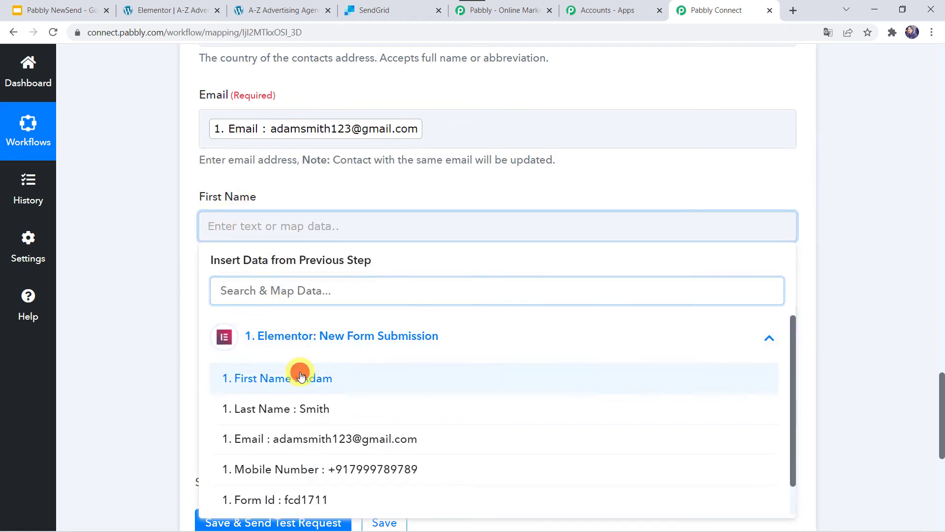
pyautogui.click(300, 372)
pyautogui.click(143, 305)
# Map the Last Name field to the submission's Last Name value
pyautogui.scroll(-2, 141, 303)
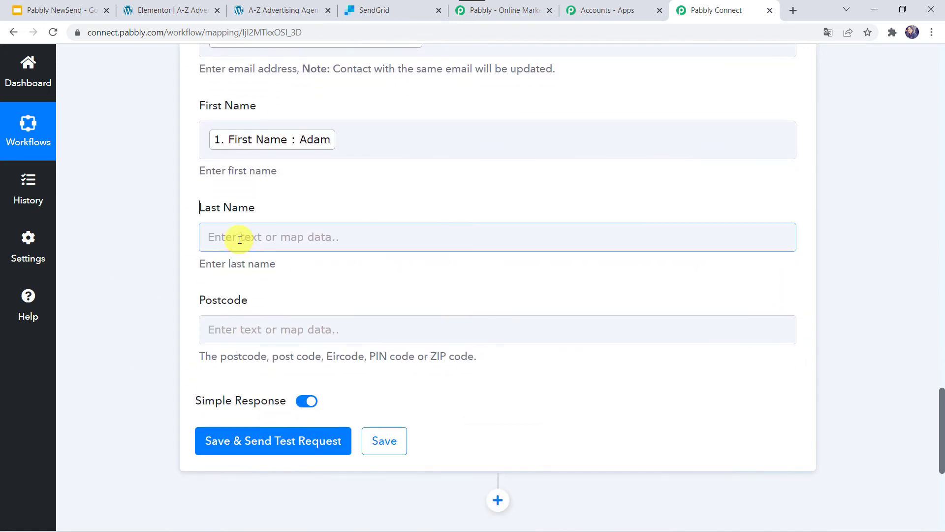
pyautogui.click(239, 239)
pyautogui.click(275, 341)
pyautogui.click(282, 432)
pyautogui.click(176, 342)
pyautogui.scroll(2, 211, 358)
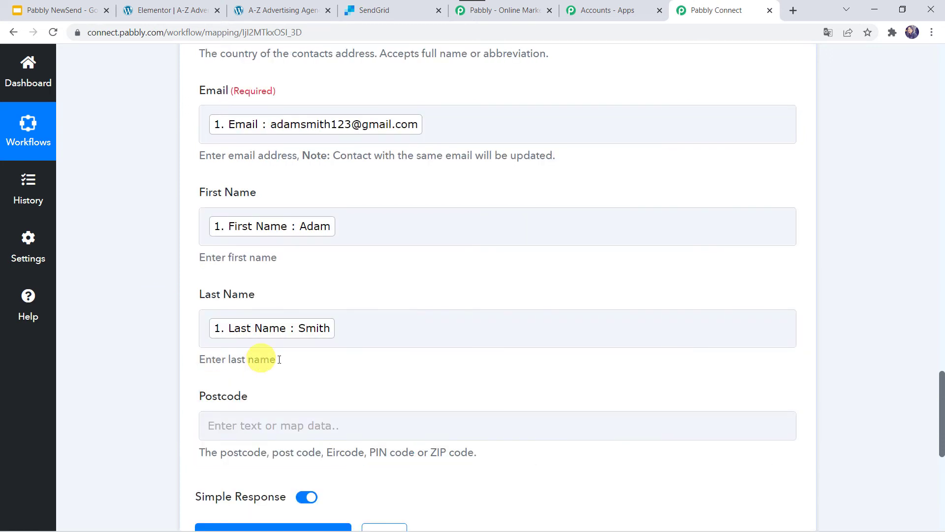
# Leave Postcode empty and save and send a test request for the SendGrid action
pyautogui.click(214, 418)
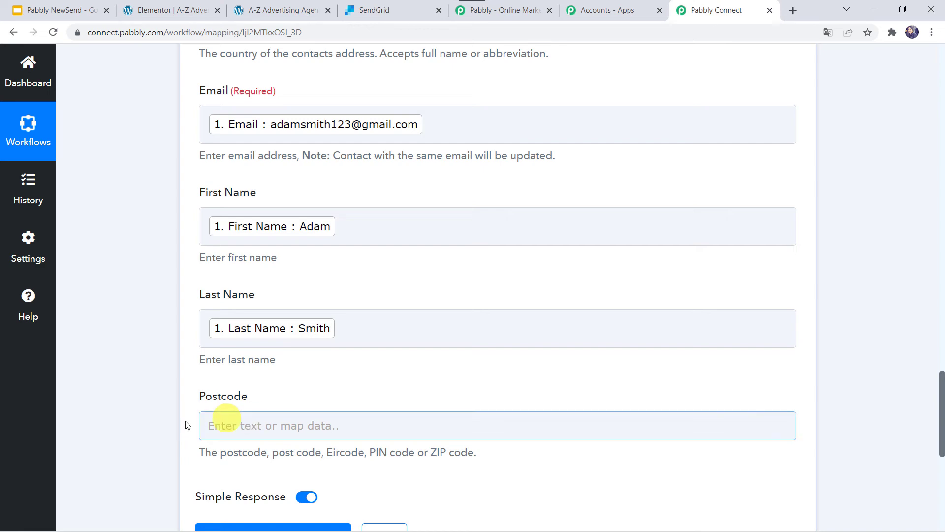
pyautogui.click(130, 404)
pyautogui.scroll(8, 156, 176)
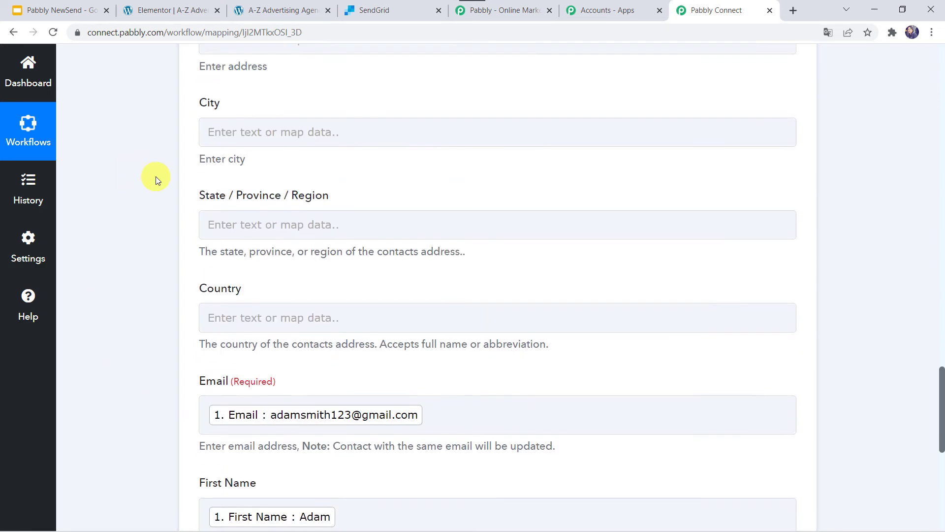
pyautogui.scroll(3, 155, 177)
pyautogui.scroll(-7, 156, 177)
pyautogui.scroll(-5, 155, 176)
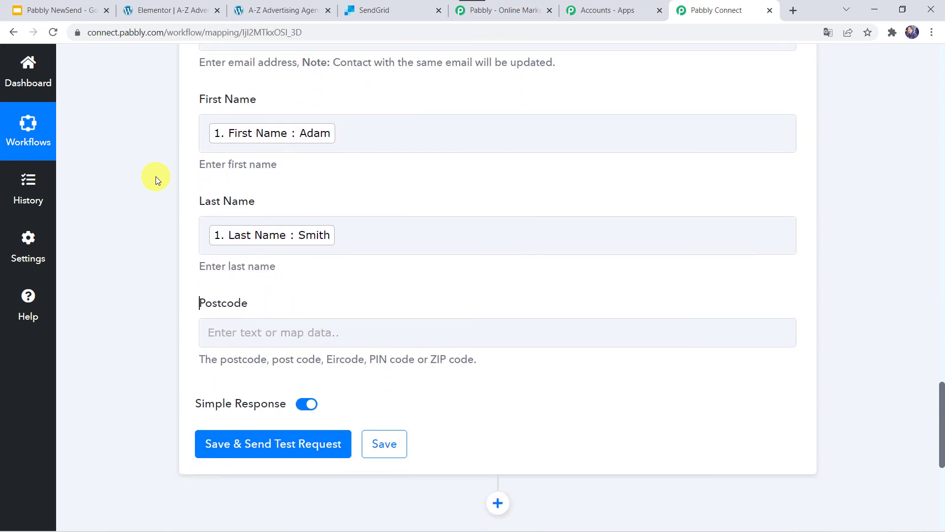
pyautogui.scroll(2, 155, 177)
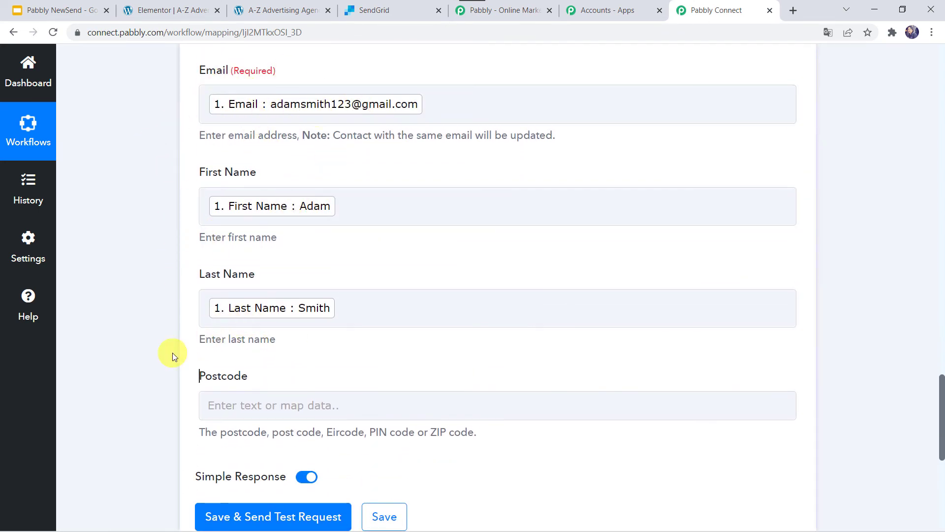
pyautogui.scroll(-3, 172, 355)
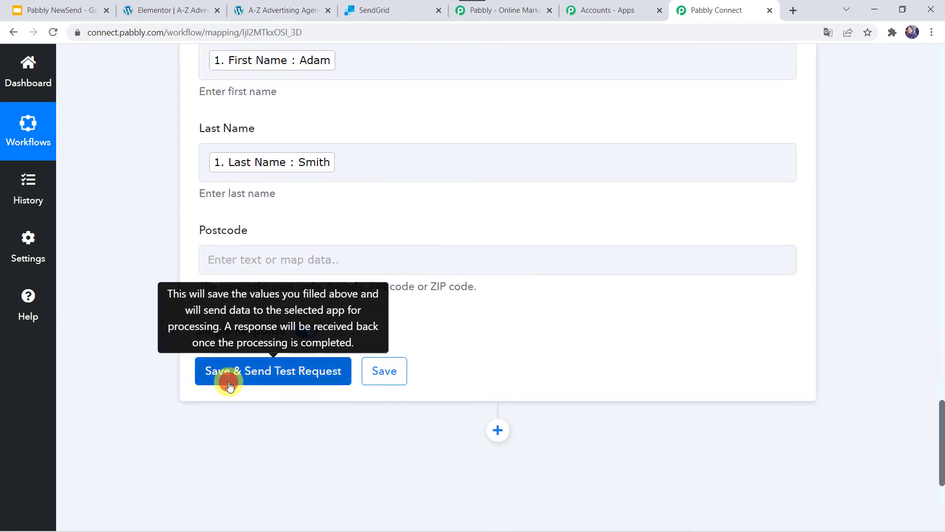
pyautogui.click(229, 387)
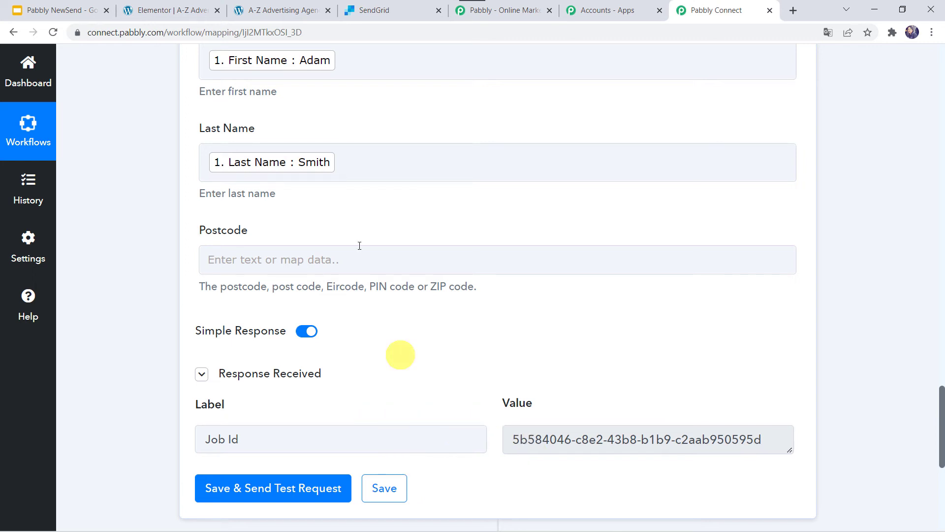
# Reload the Elementor Forms contact list in SendGrid and open the newly added test contact
pyautogui.click(375, 11)
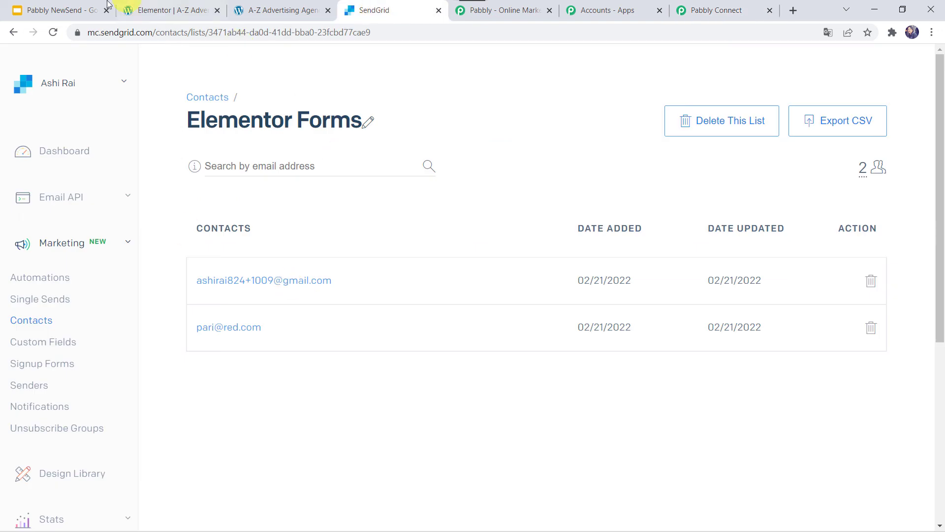
pyautogui.click(51, 31)
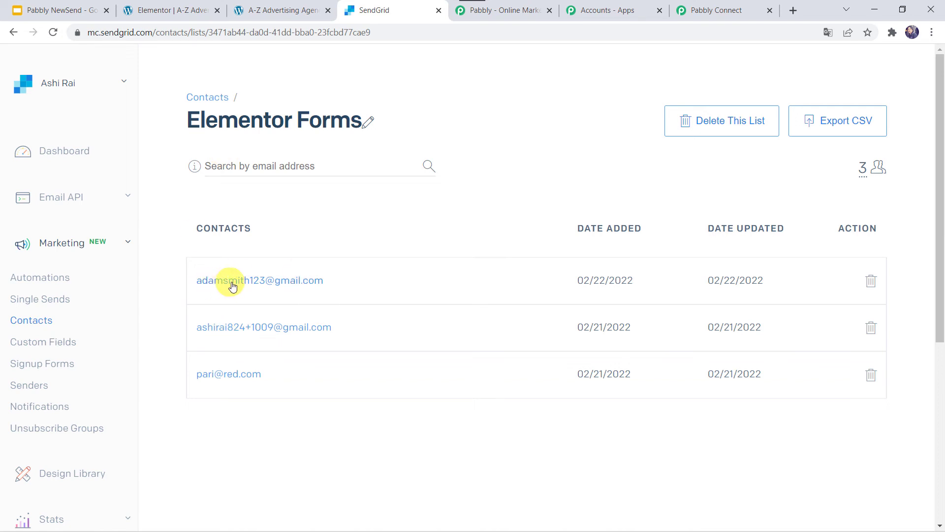
pyautogui.click(277, 284)
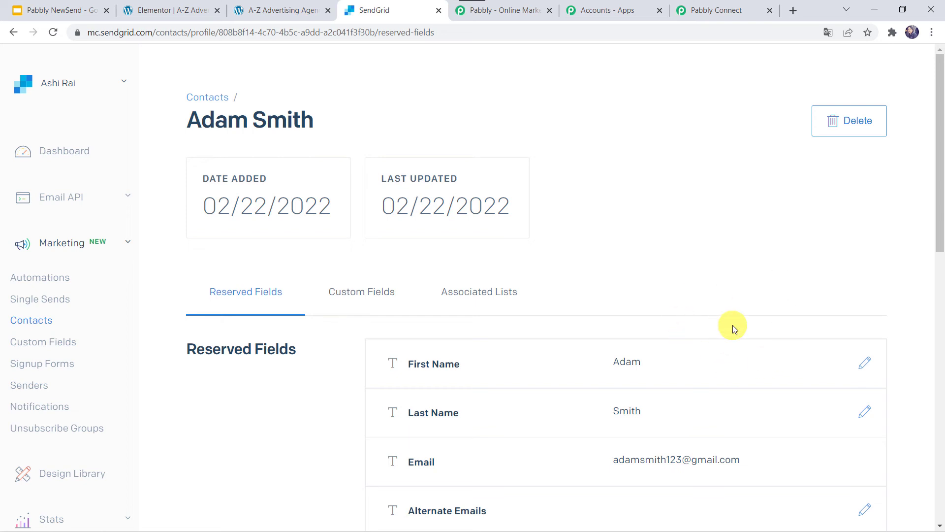
# Save the SendGrid action in the Pabbly workflow and dismiss the confirmation
pyautogui.click(707, 11)
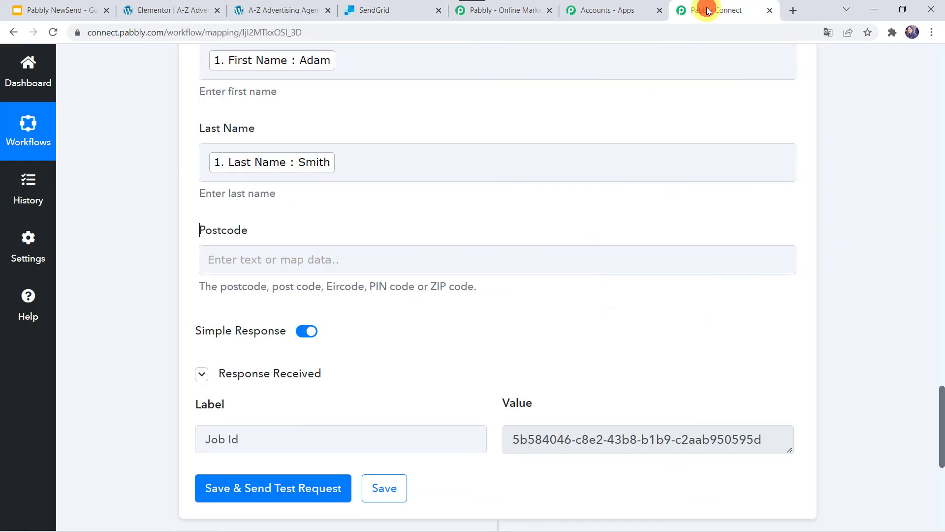
pyautogui.click(393, 496)
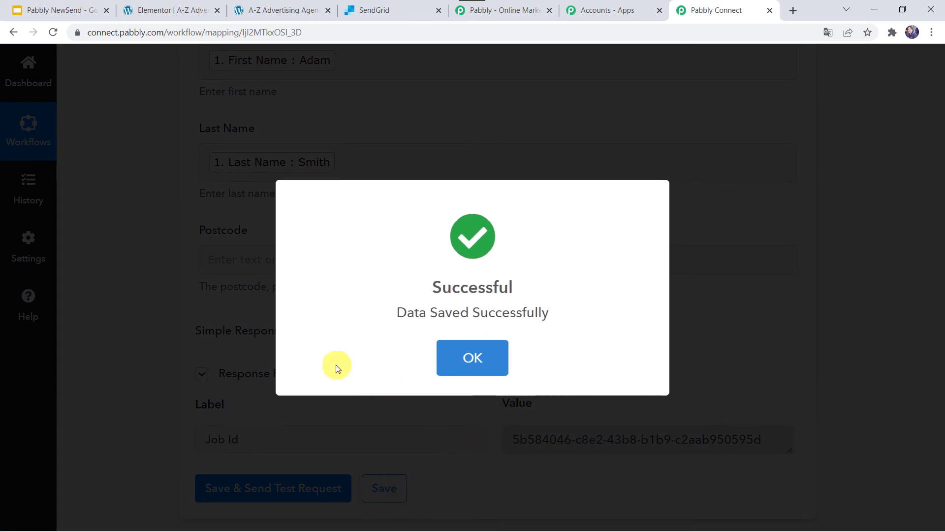
pyautogui.click(475, 356)
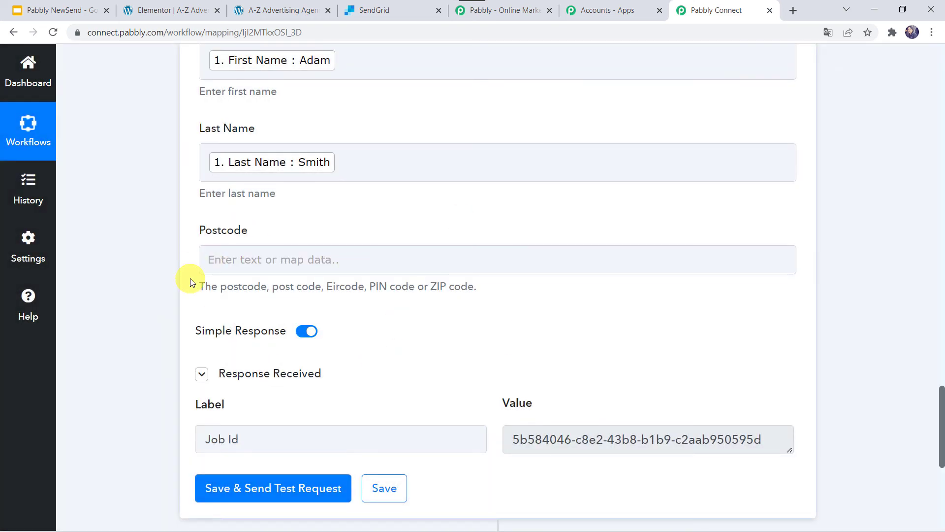
pyautogui.click(203, 259)
pyautogui.click(177, 211)
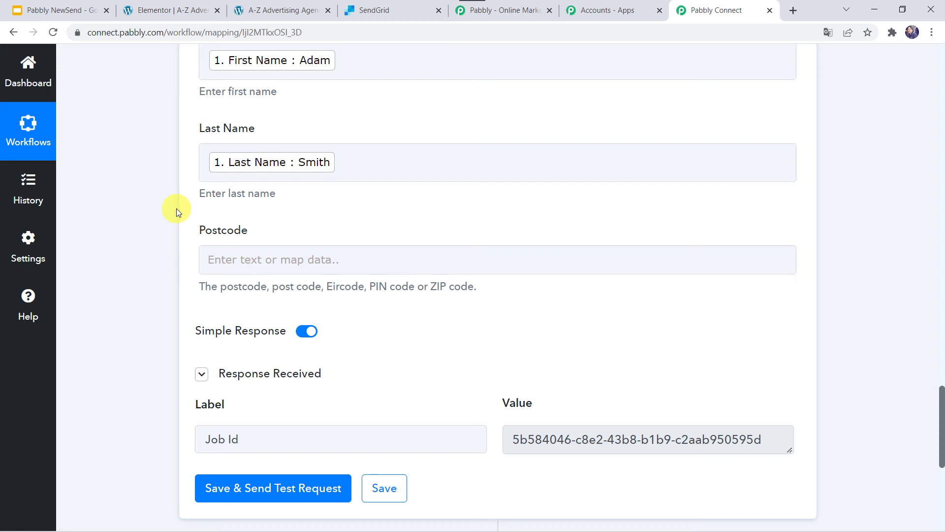
# Reload the A-Z Advertising Agency page and submit its form with a new contact's first name, last name, email and mobile number
pyautogui.click(269, 5)
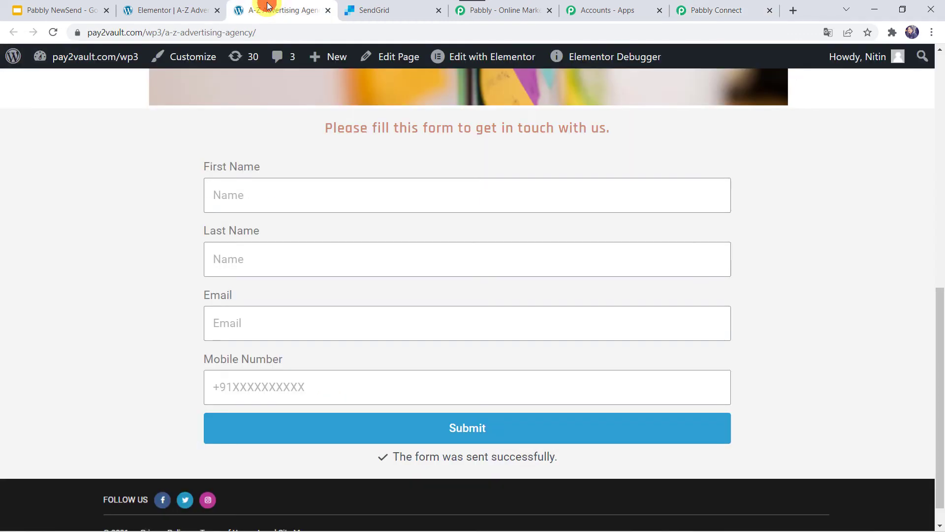
pyautogui.click(275, 37)
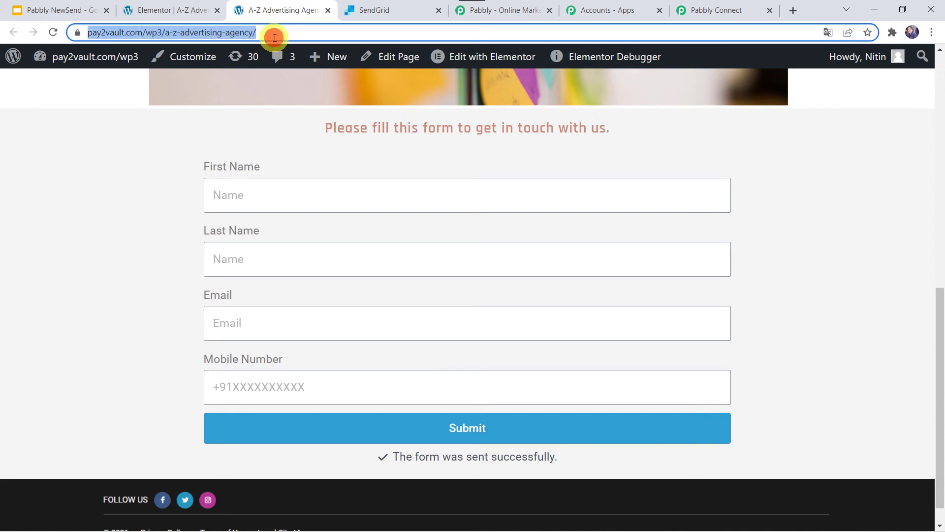
pyautogui.press('Return')
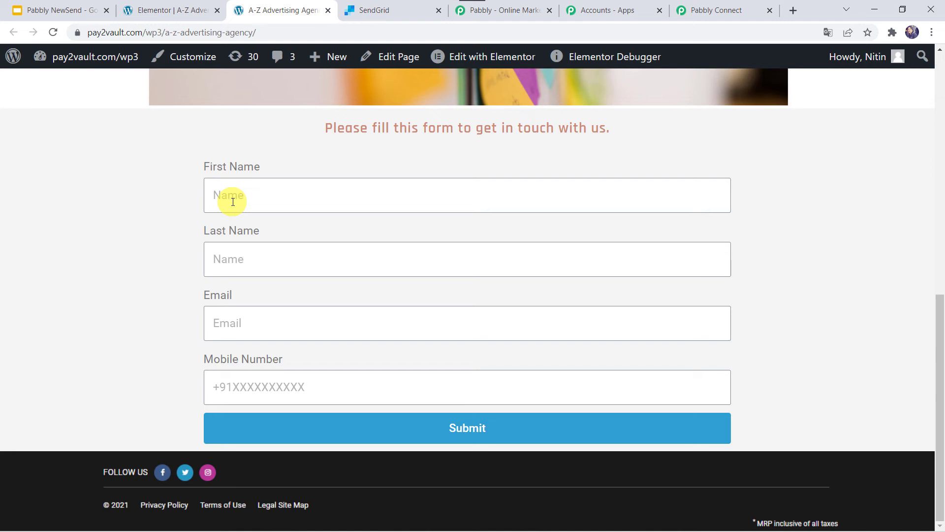
pyautogui.click(233, 202)
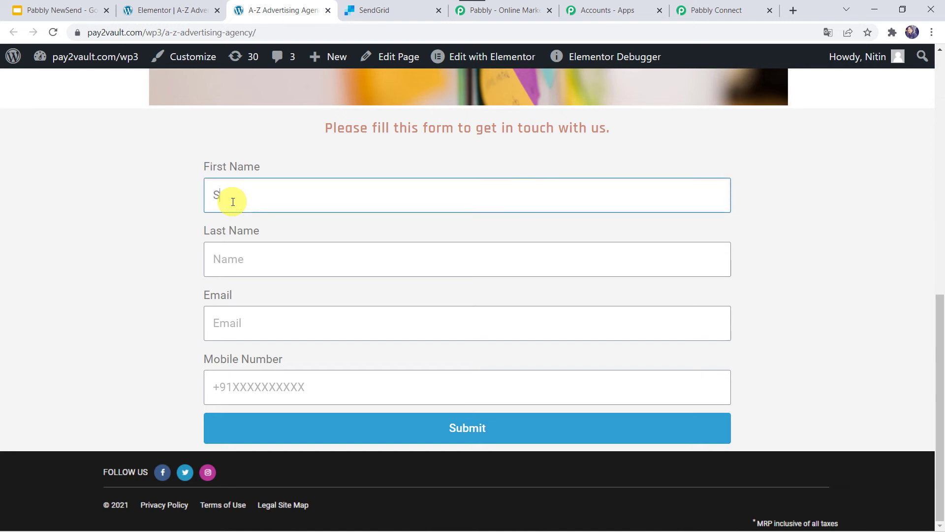
pyautogui.press('Tab')
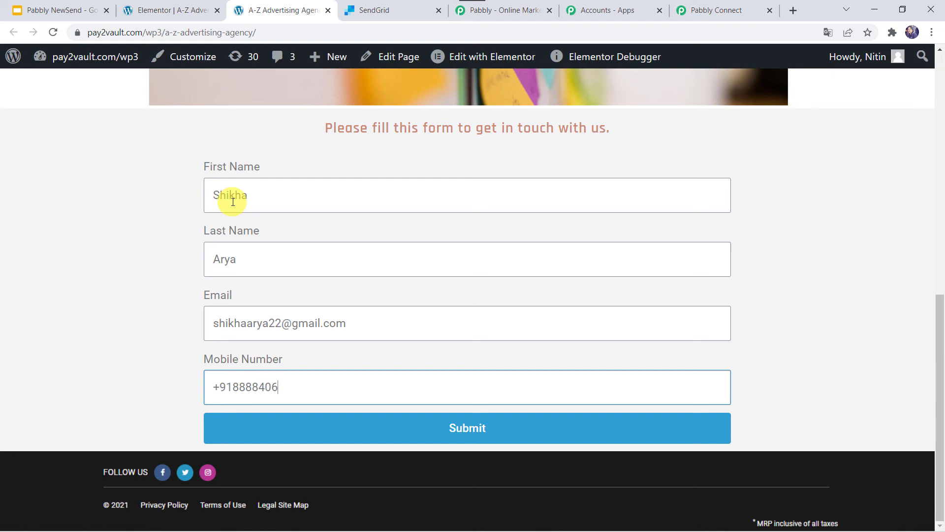
pyautogui.click(465, 429)
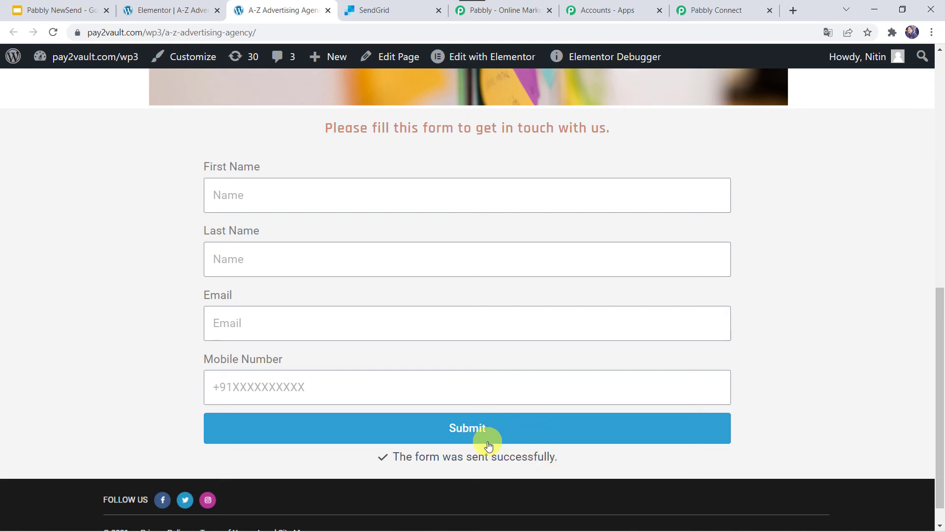
# Reload the Elementor Forms list in SendGrid and open the newly submitted contact's details
pyautogui.click(397, 6)
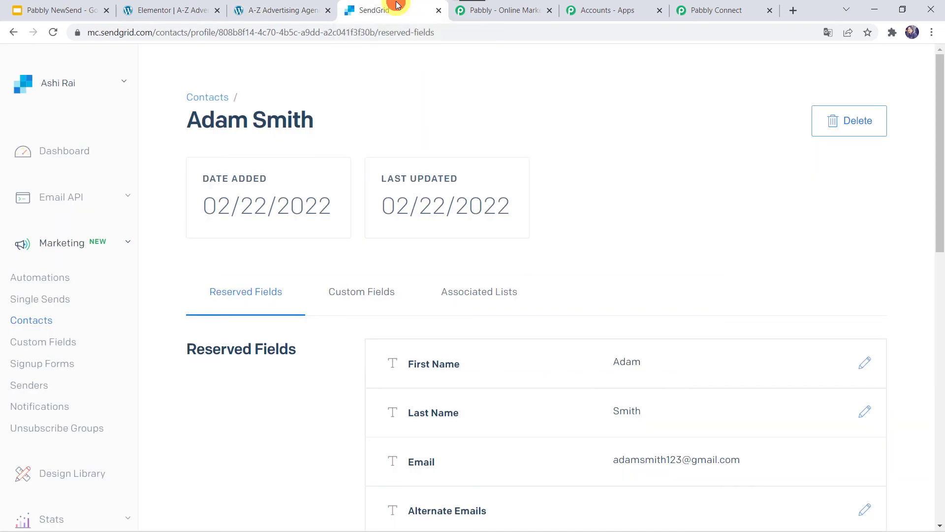
pyautogui.click(52, 34)
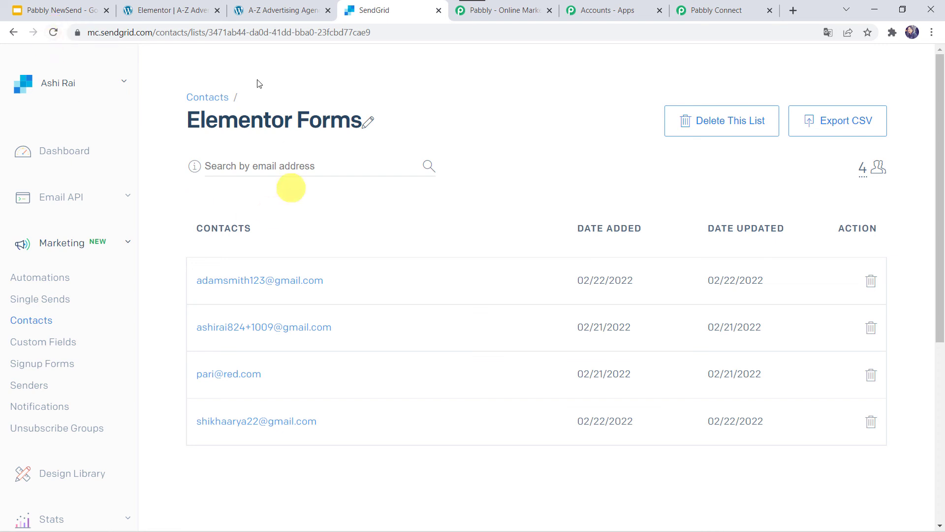
pyautogui.click(272, 426)
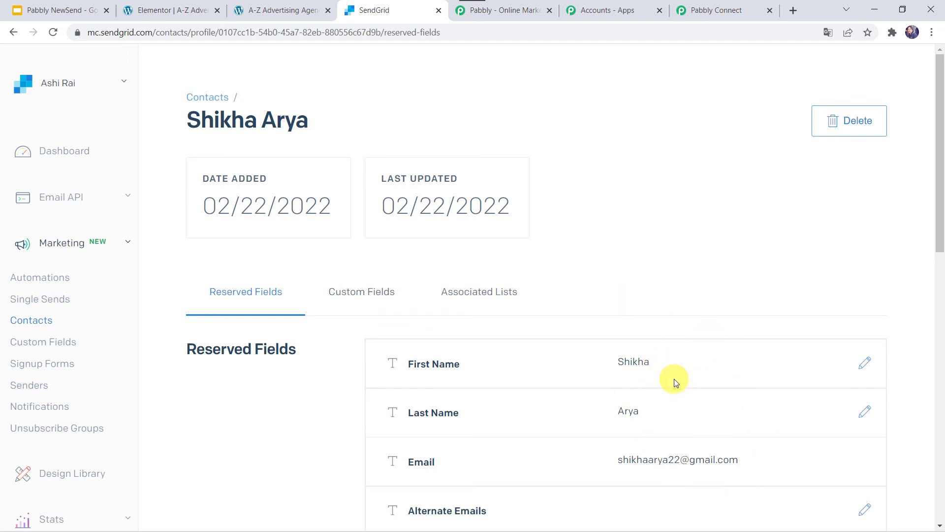
# Collapse the SendGrid action and the Elementor trigger in the Pabbly workflow
pyautogui.click(722, 8)
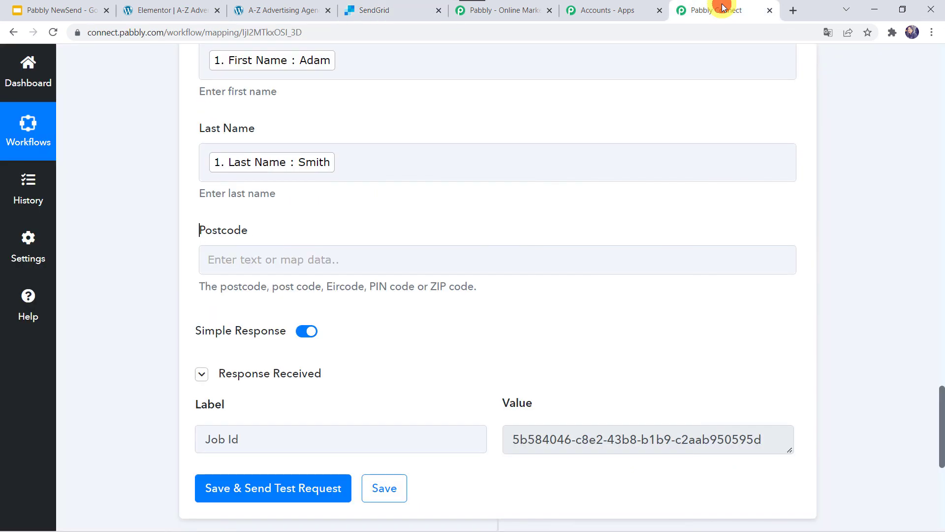
pyautogui.scroll(20, 164, 147)
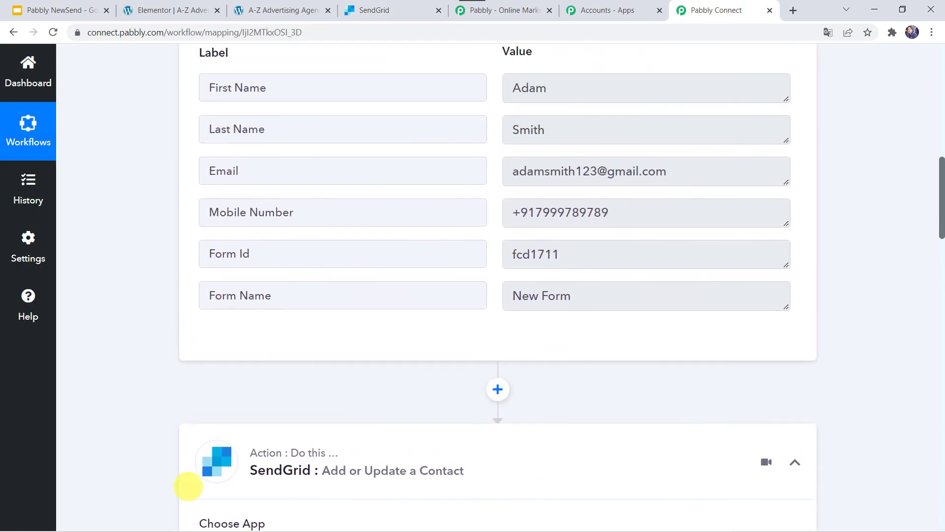
pyautogui.click(393, 452)
pyautogui.scroll(10, 390, 447)
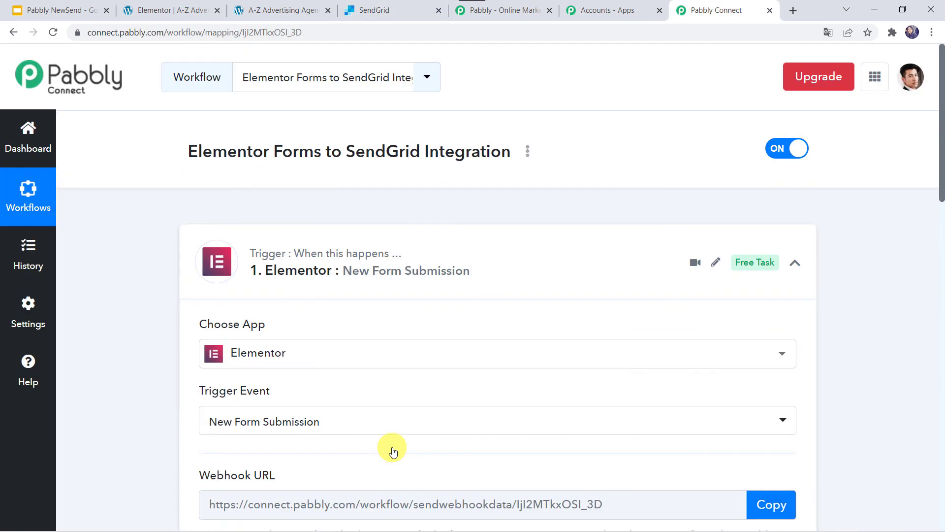
pyautogui.click(415, 255)
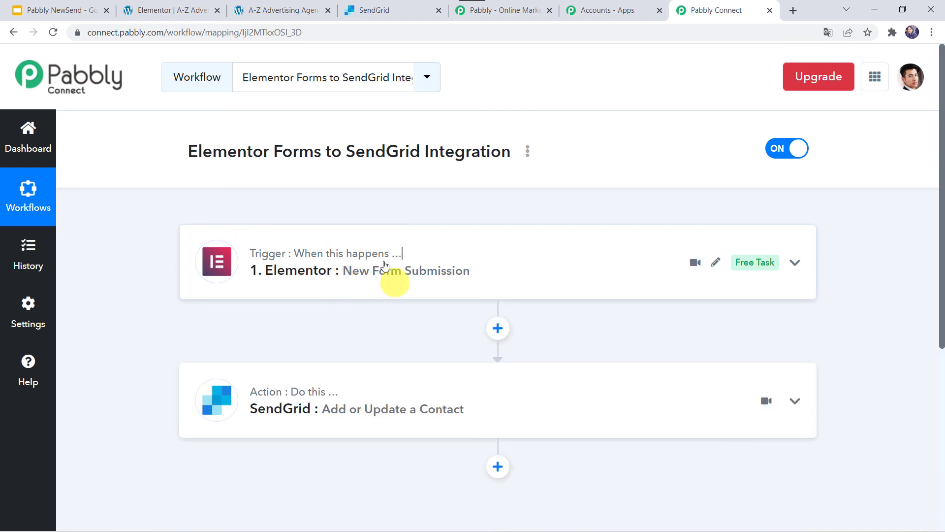